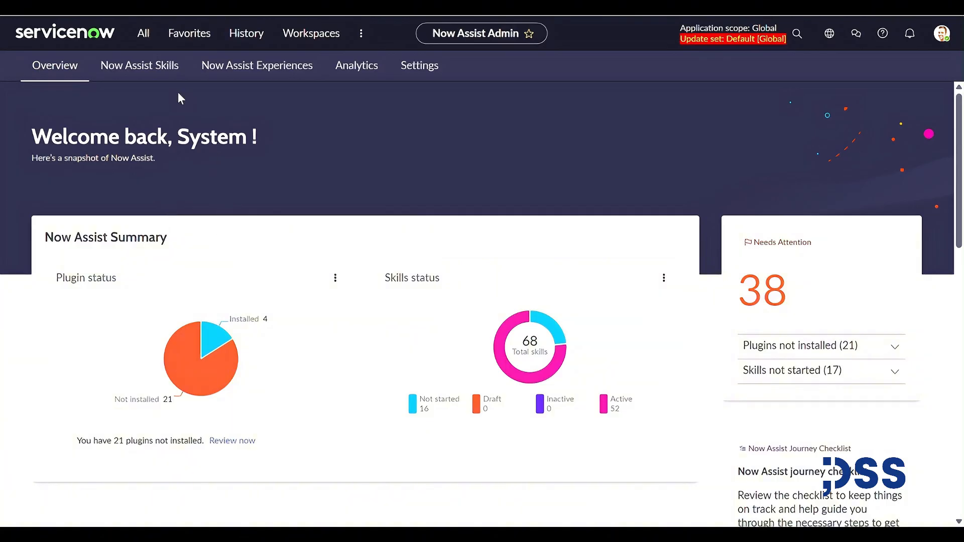
Open the ITSM skill "Major incident email content recommendation" for editing in the Now Assist skills
left_click(137, 65)
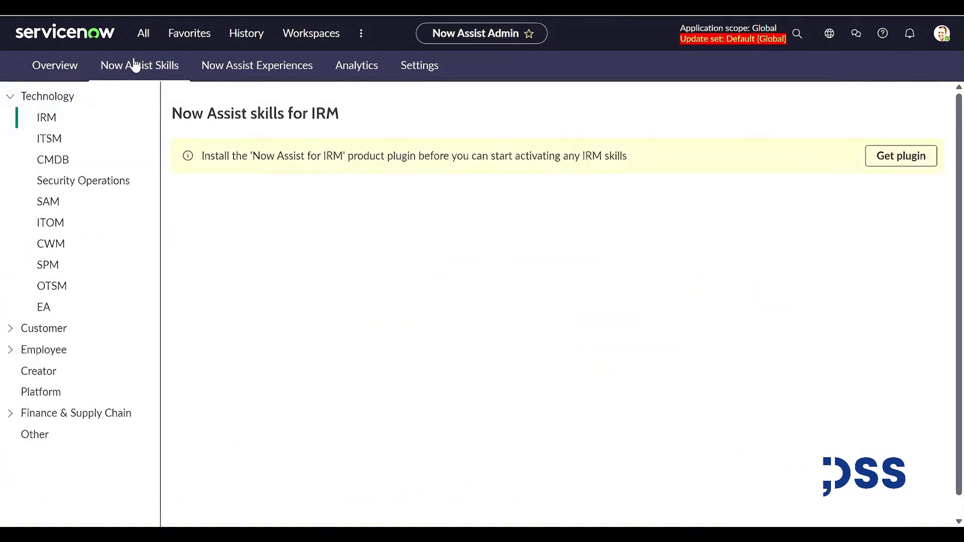
left_click(67, 147)
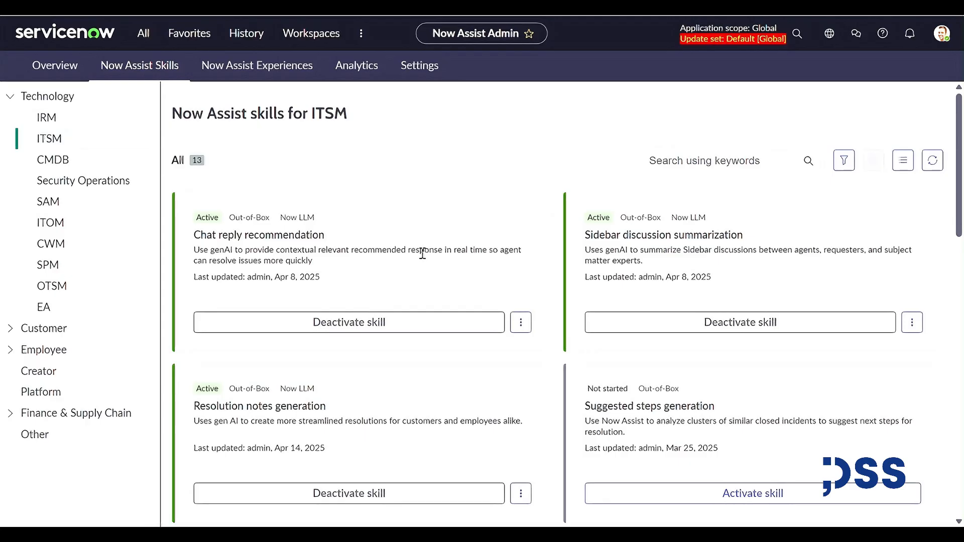
scroll(422, 253, "down", 10)
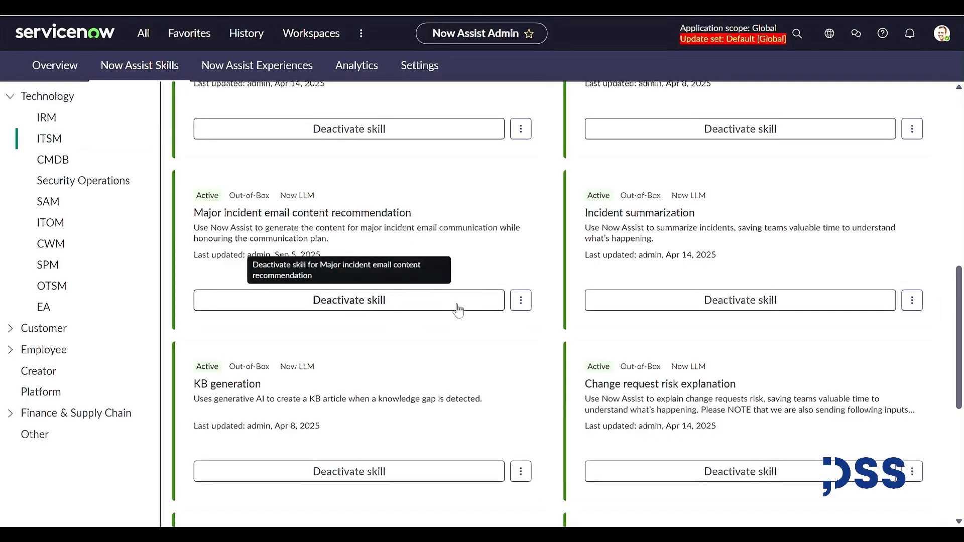
left_click(521, 299)
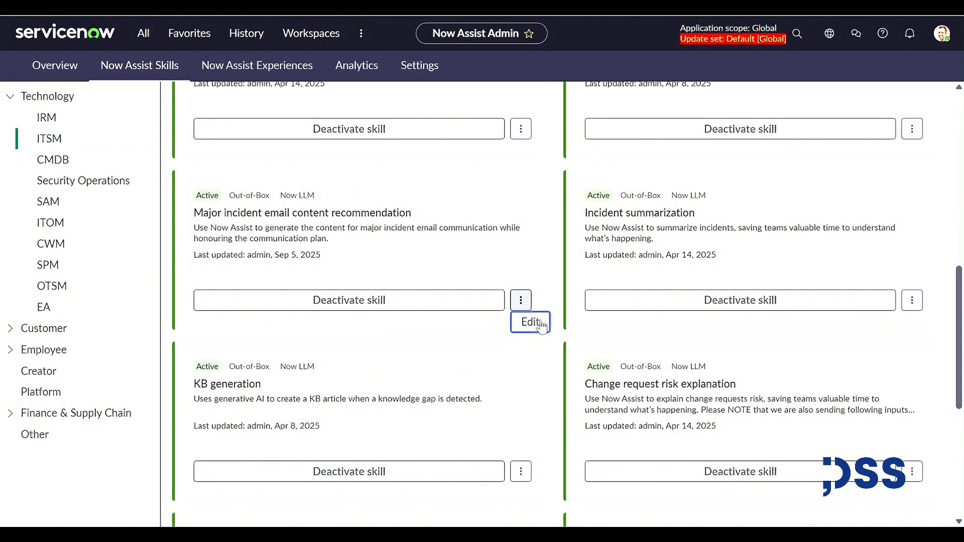
left_click(541, 325)
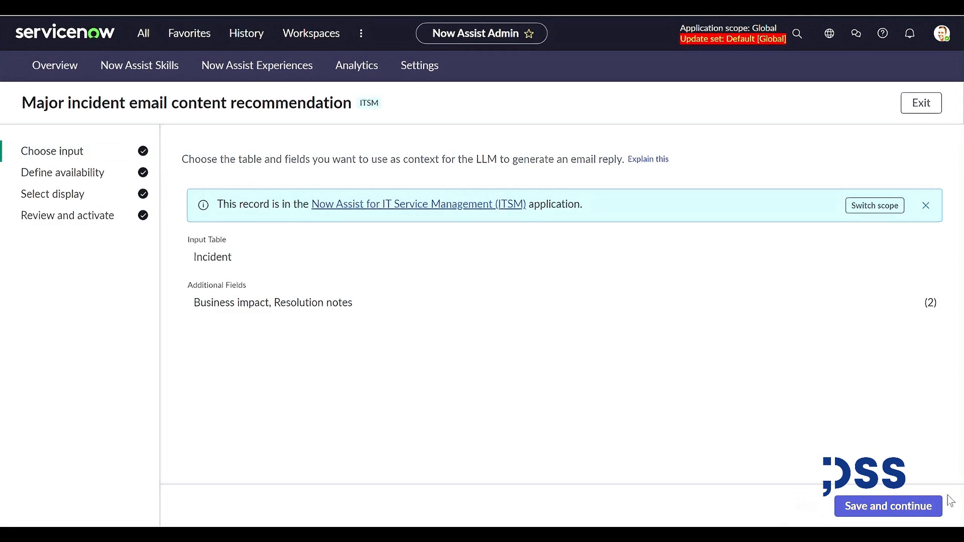
Complete the skill's setup with the existing input fields, always-available setting and In-product desktop display turned on
left_click(884, 516)
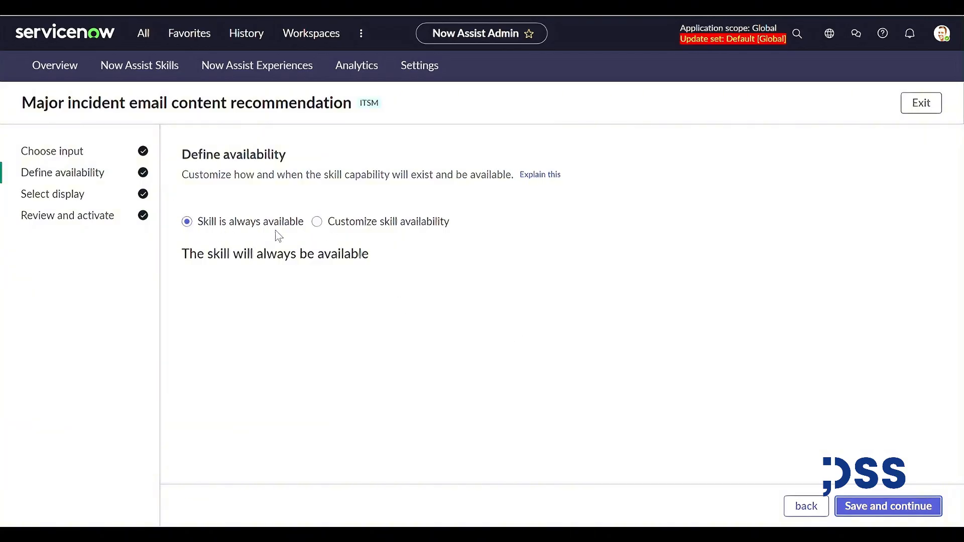
left_click(920, 515)
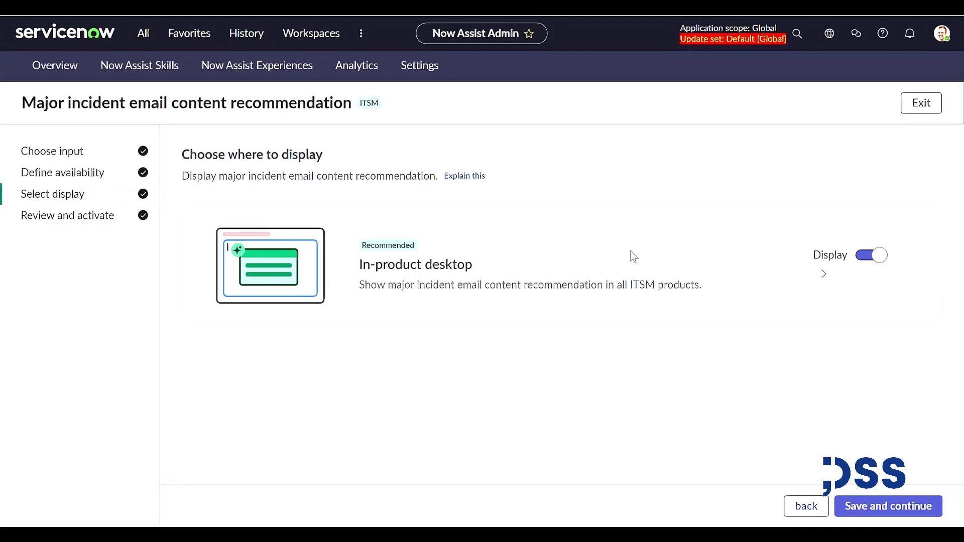
left_click(872, 257)
left_click(872, 257)
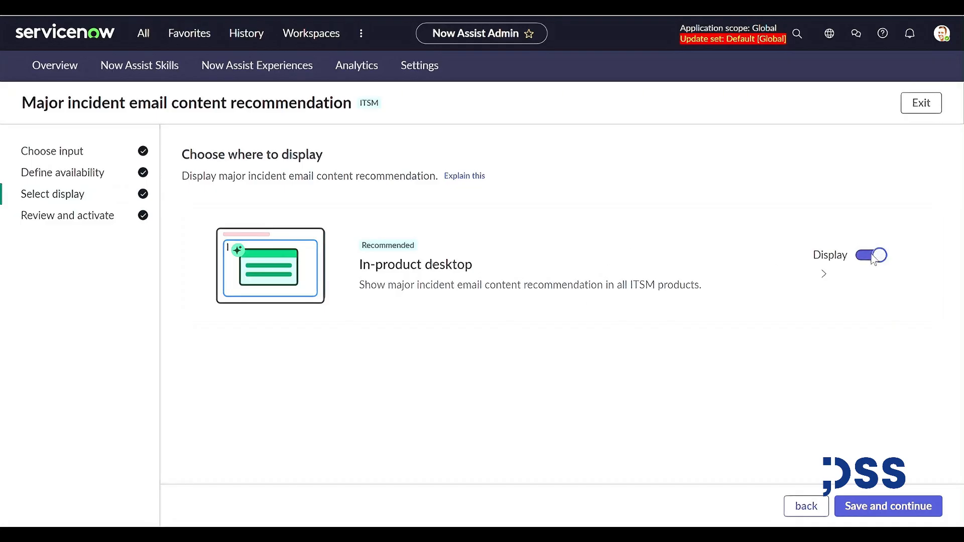
left_click(874, 514)
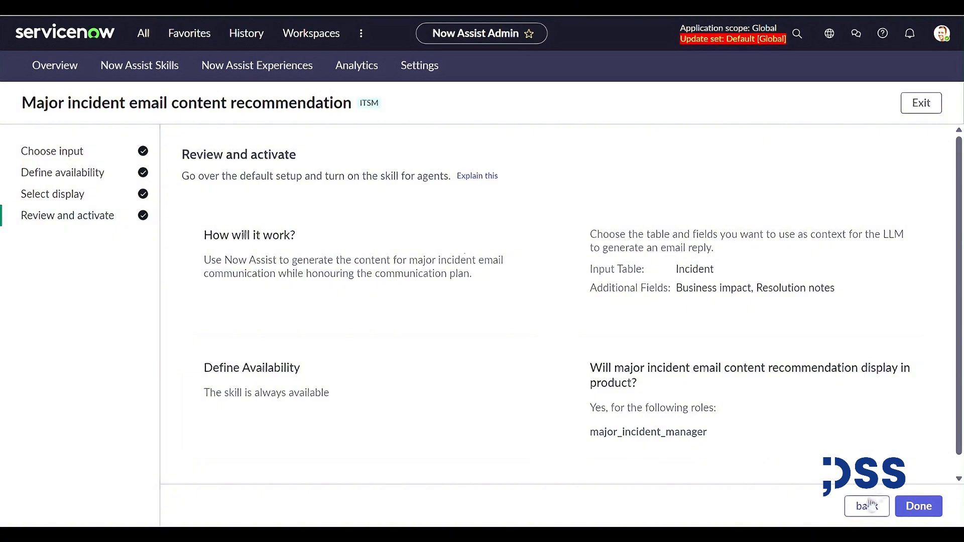
scroll(797, 417, "down", 1)
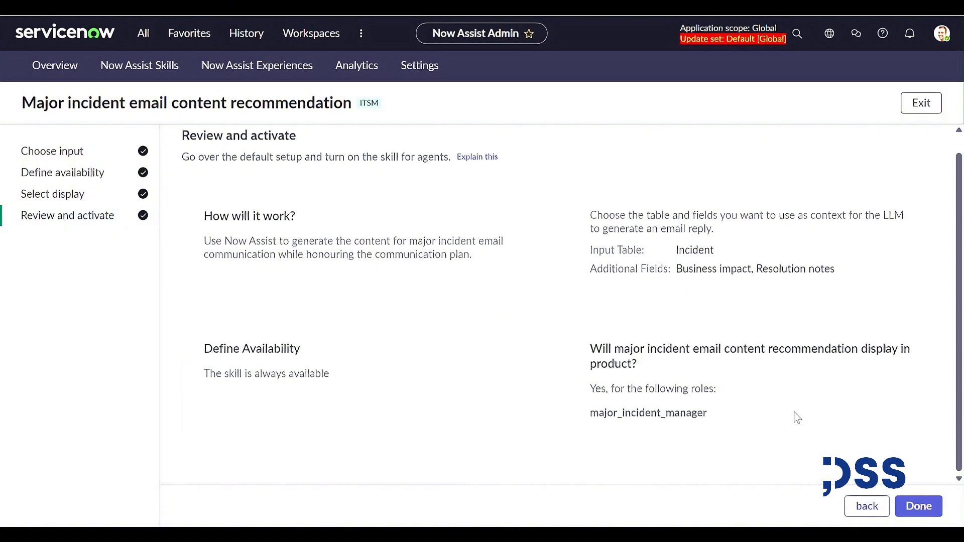
left_click(918, 507)
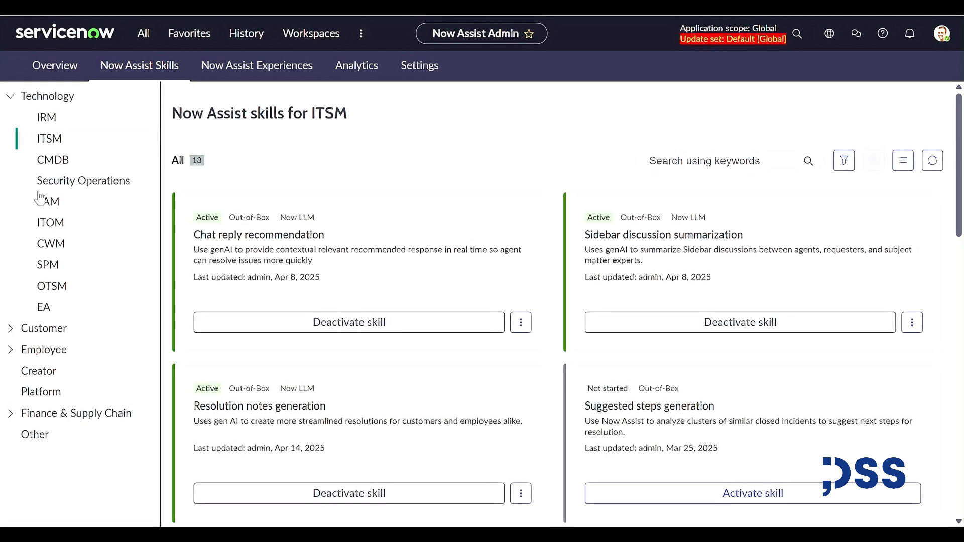
Open the "Now Assist in Virtual Agent (default)" assistant through the Virtual Agent setup link of the Platform skills
left_click(57, 395)
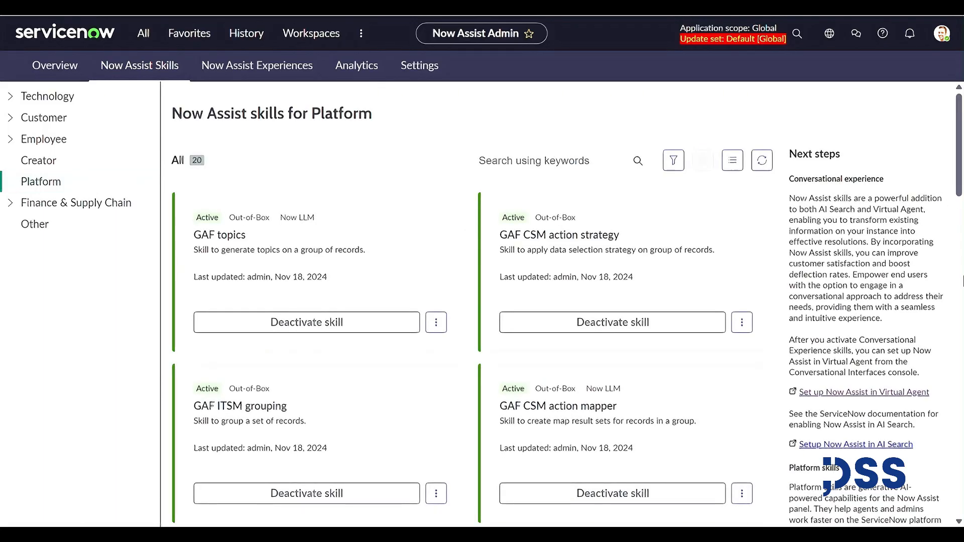
left_click(838, 396)
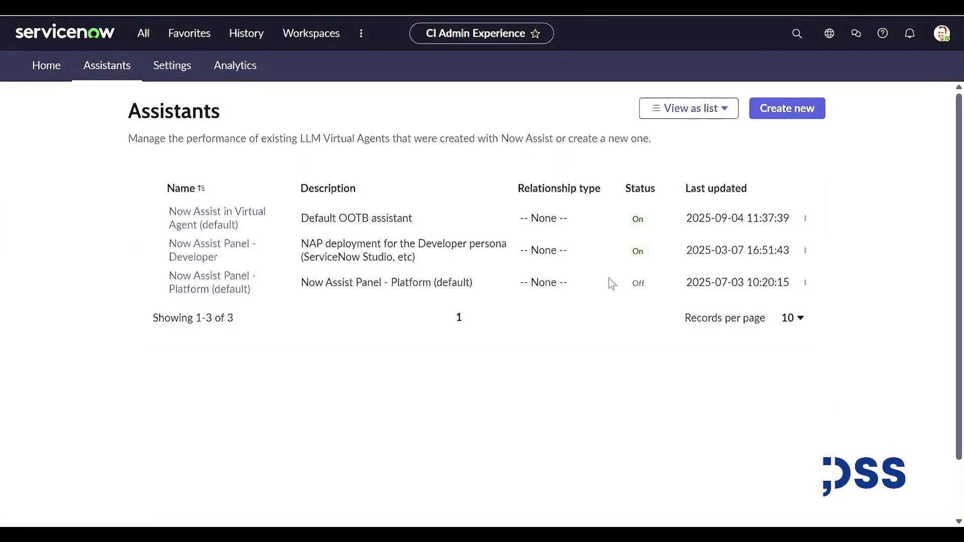
left_click(238, 229)
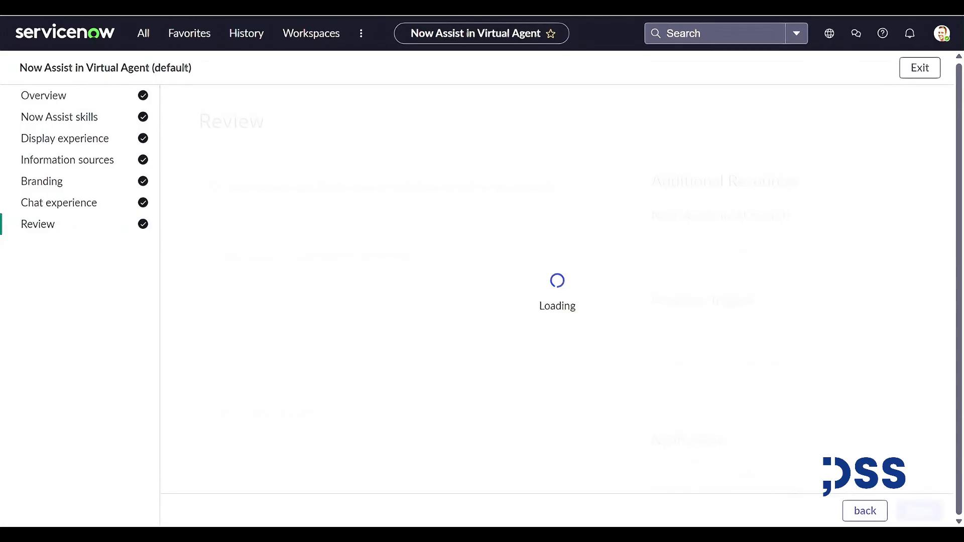
Save the assistant's overview details and its assigned Now Assist skills as they are, from the Overview stage up to Display experience
left_click(89, 97)
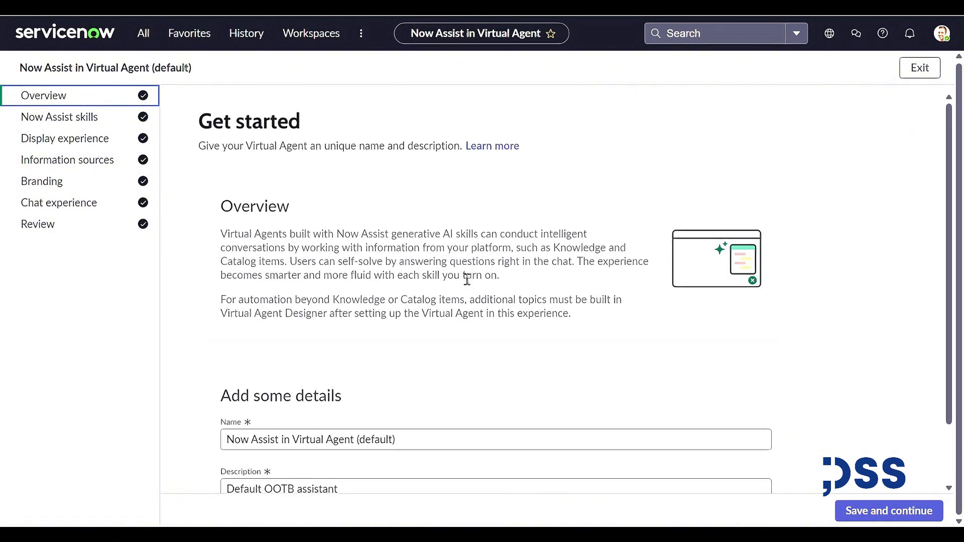
scroll(475, 374, "down", 2)
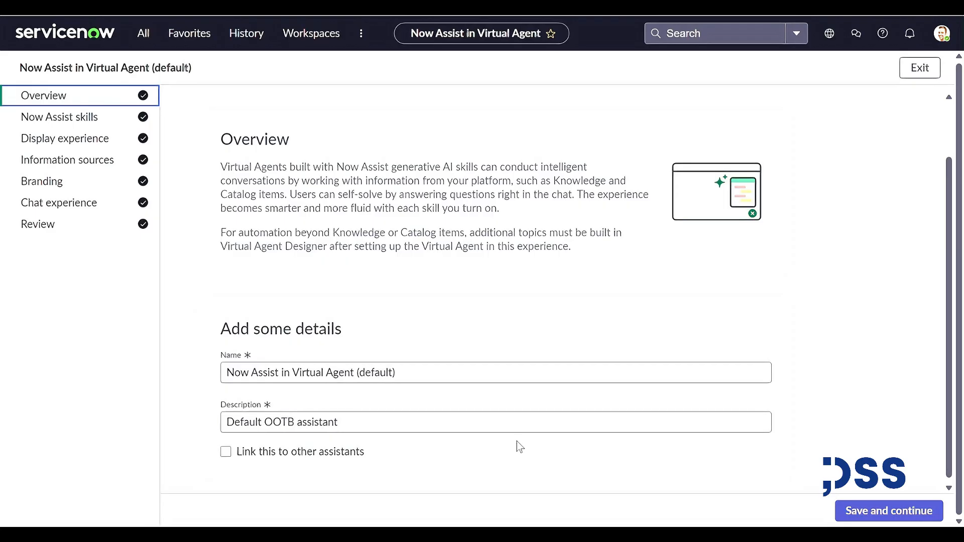
left_click(882, 511)
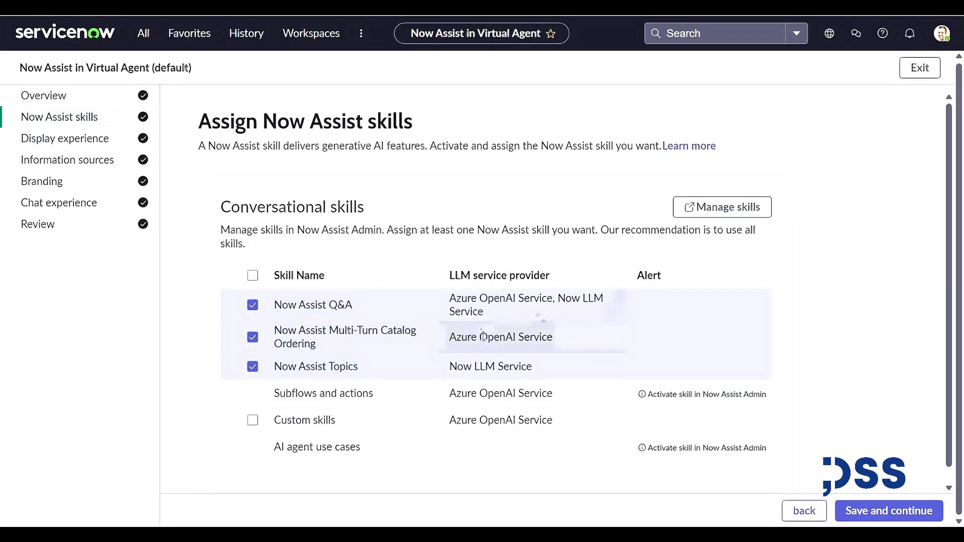
left_click(922, 512)
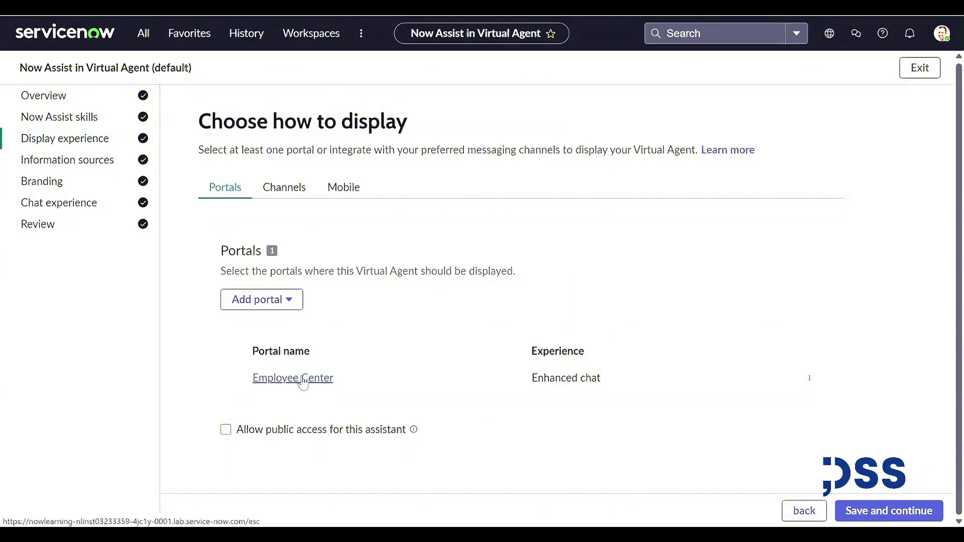
Search the portals that can be added to the assistant for "employe" and close the list without adding one
left_click(273, 302)
type("employe")
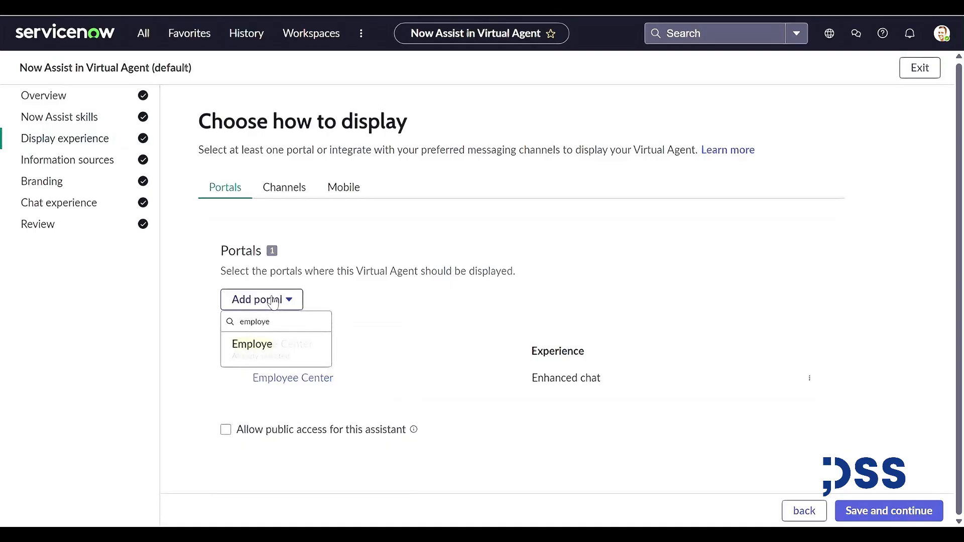
left_click(405, 318)
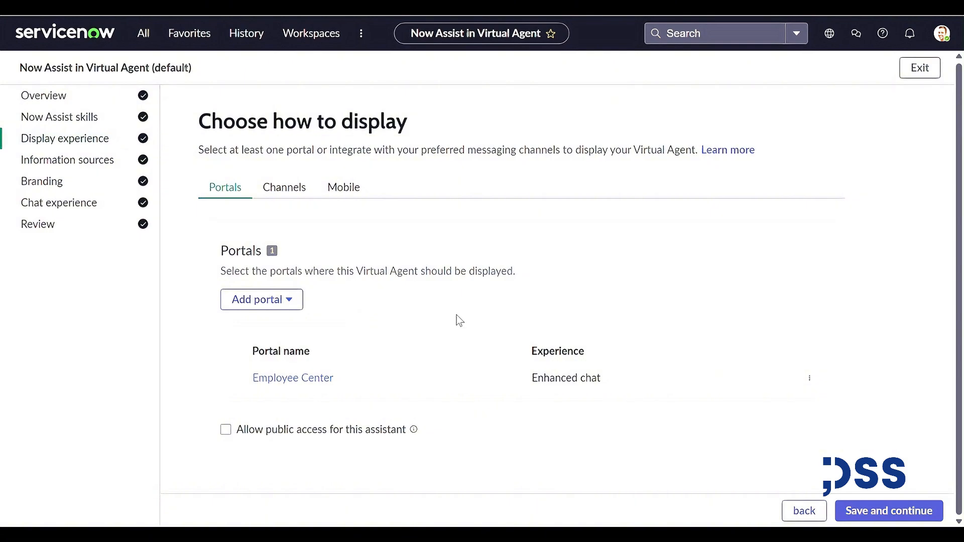
Apply the Employee Center portal's chat settings with the search bar allowed to open full-page chat, and save the display experience
left_click(809, 378)
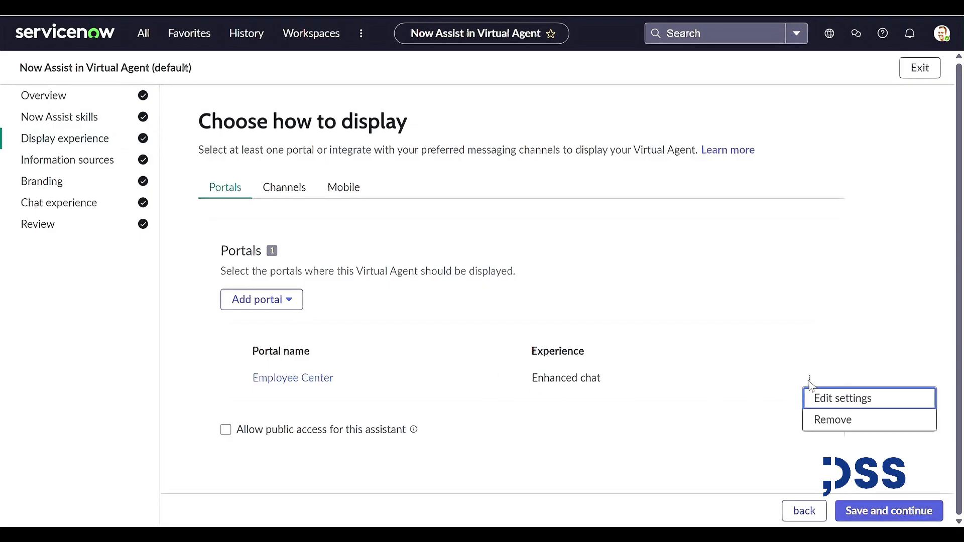
left_click(860, 402)
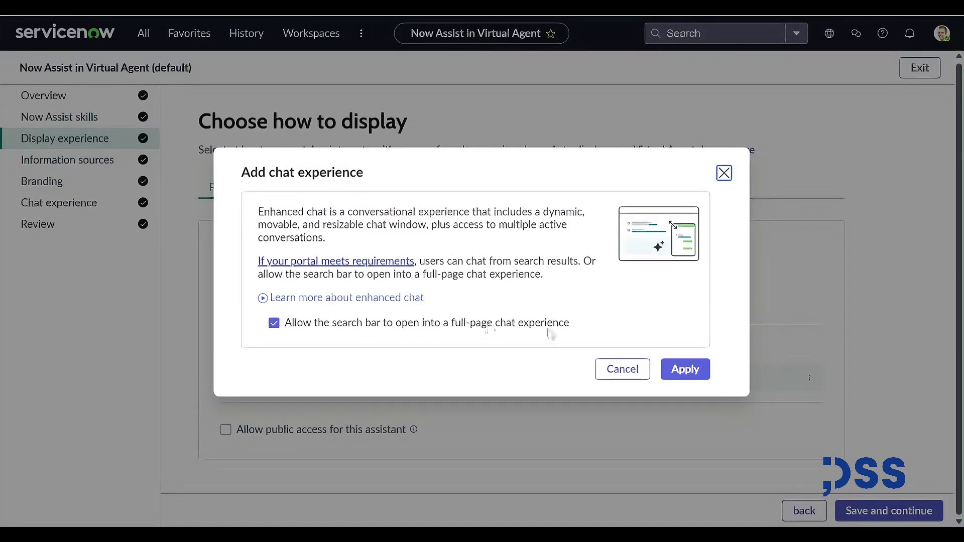
left_click(700, 369)
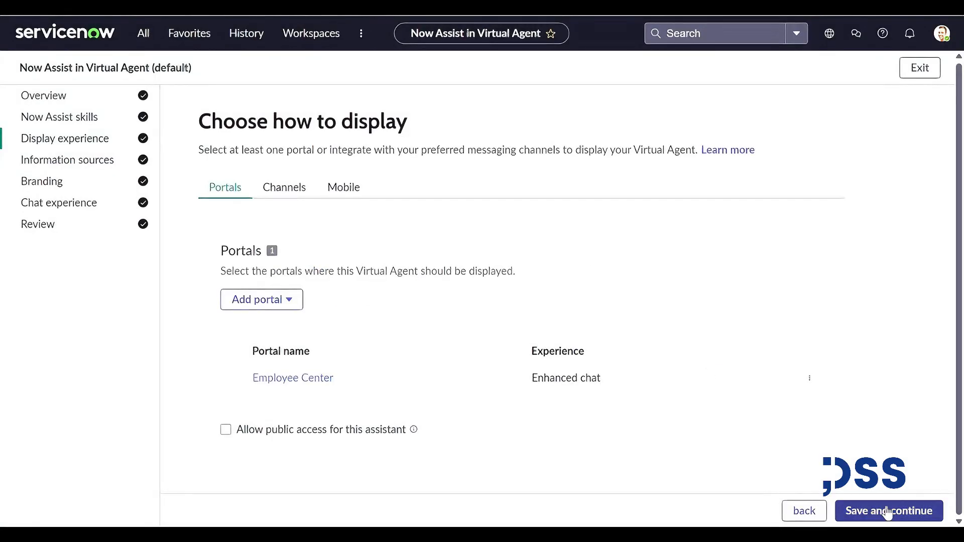
left_click(888, 511)
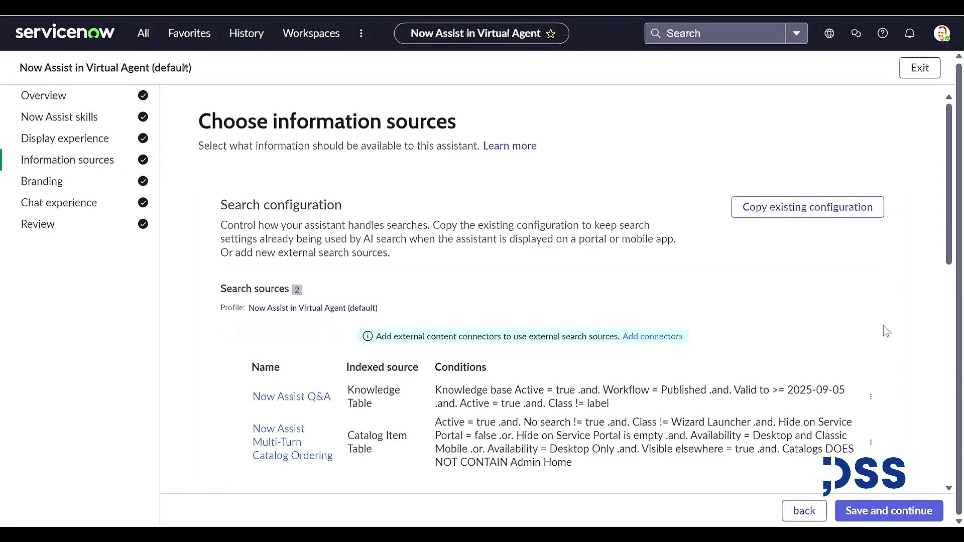
Save the existing information sources and keep "Now Assist in VA" as the assistant's branding, continuing to the chat experience
scroll(536, 336, "down", 1)
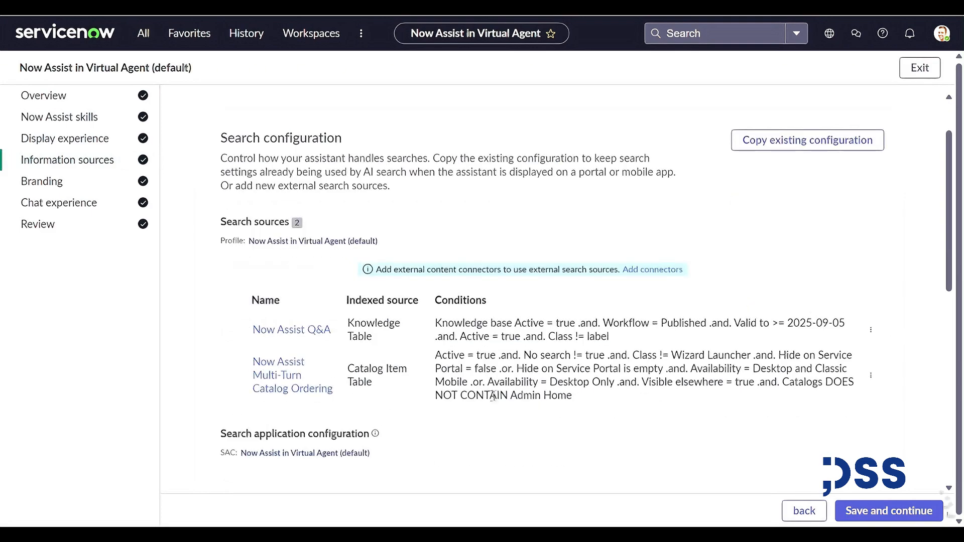
left_click(920, 512)
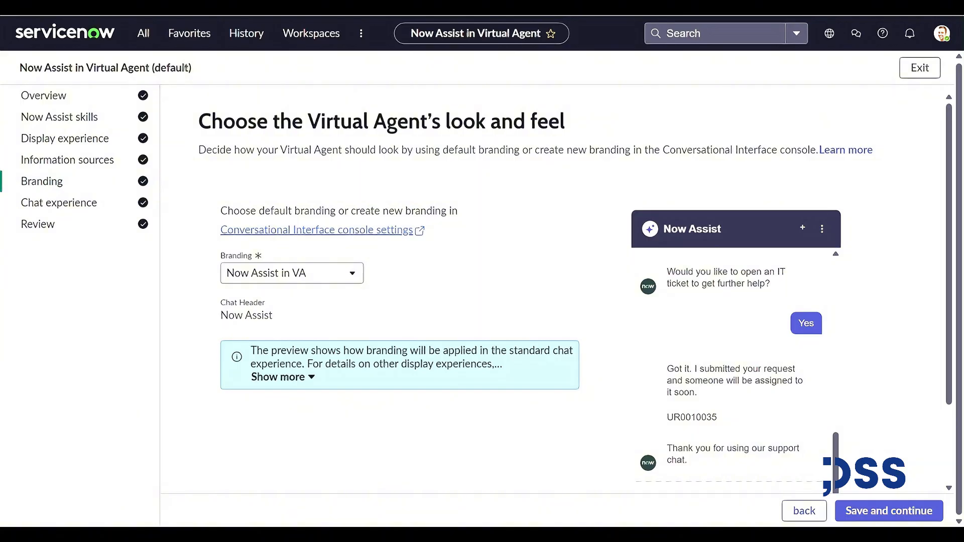
left_click(307, 272)
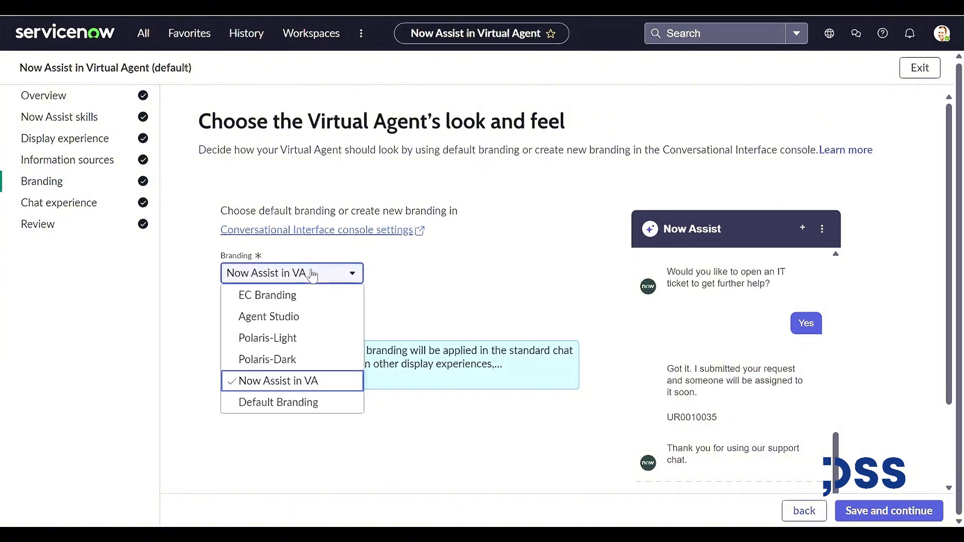
left_click(504, 297)
left_click(893, 517)
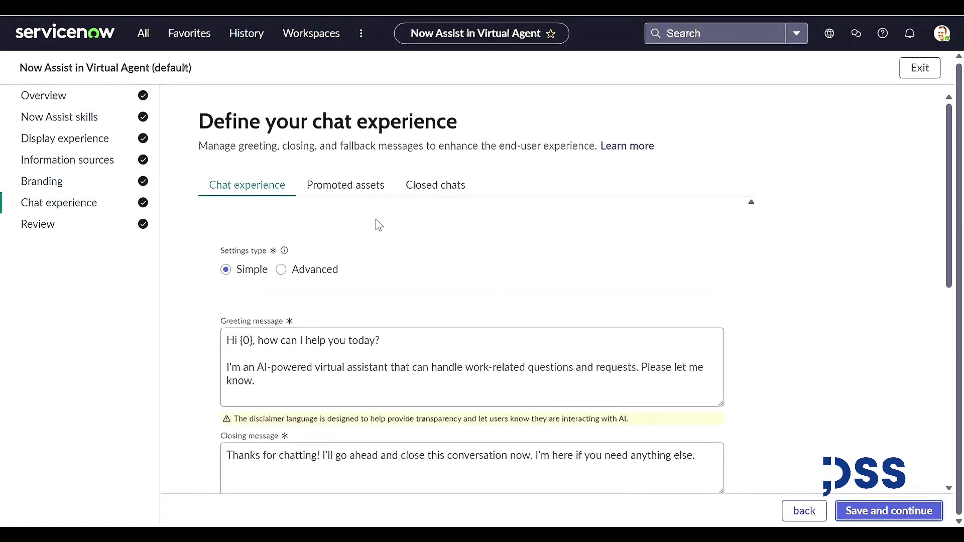
Change the opening word of the chat greeting message to "Hello", and review the closing message and fallback options
left_click(236, 341)
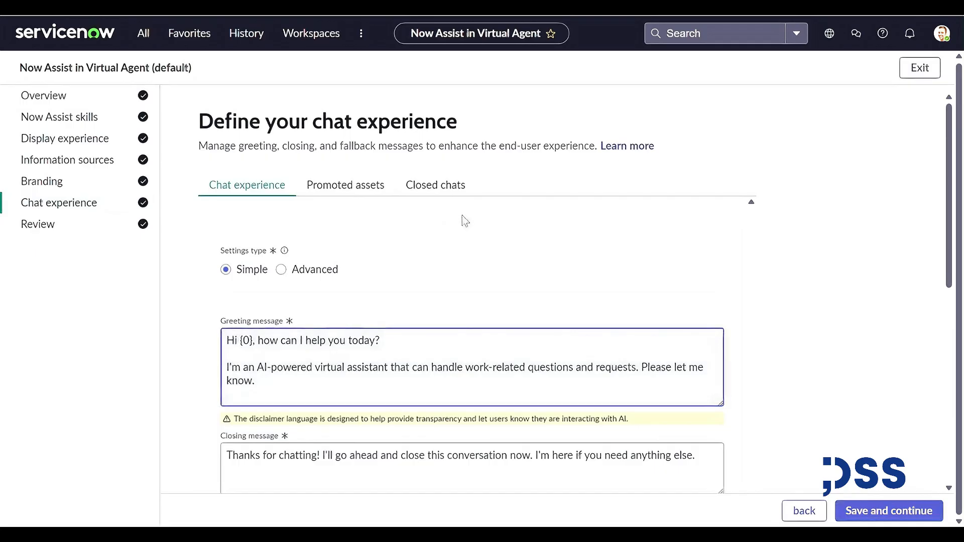
key("BackSpace")
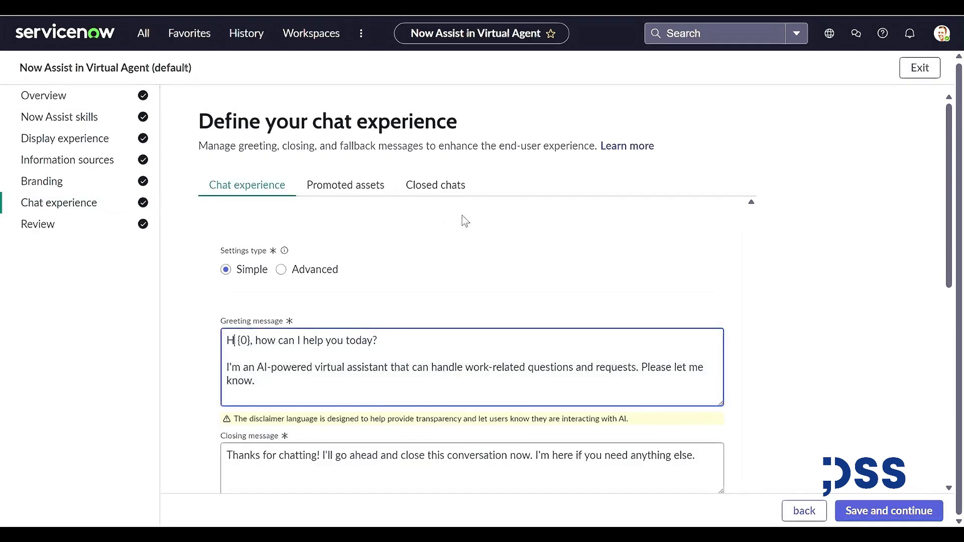
type("e")
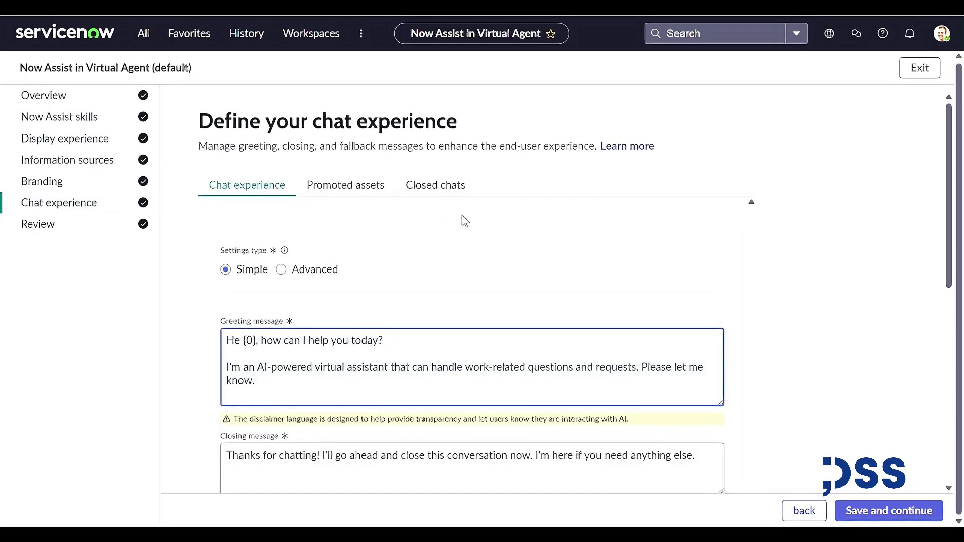
type("llo")
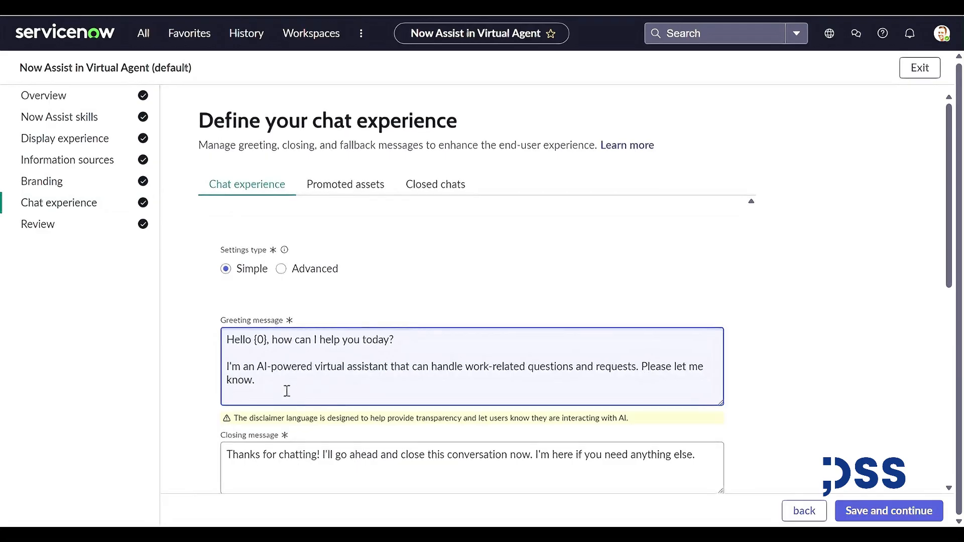
scroll(287, 392, "down", 1)
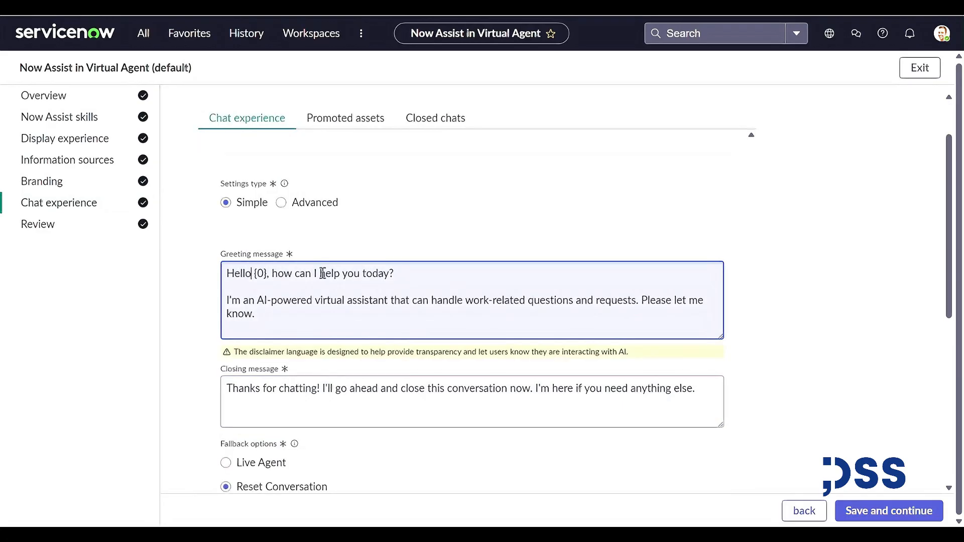
left_click(246, 383)
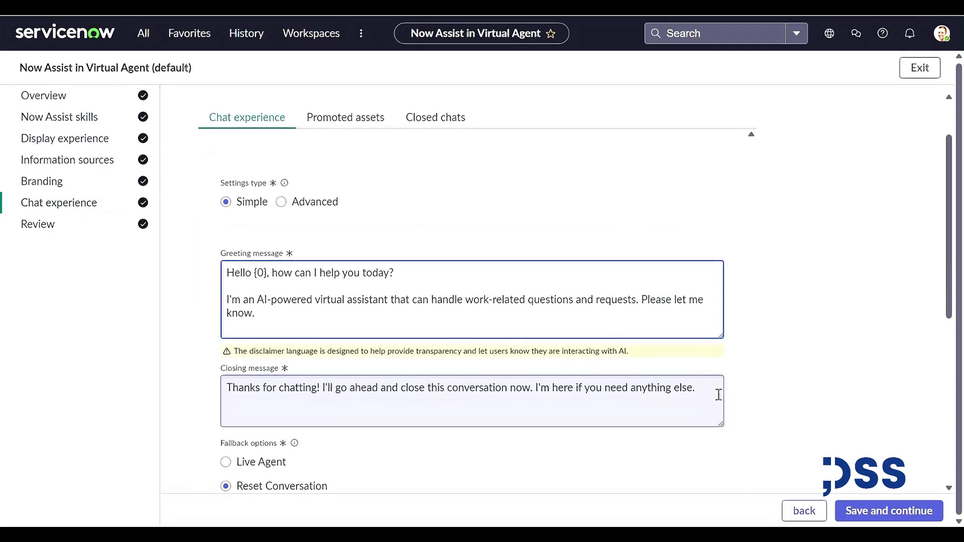
scroll(720, 400, "down", 1)
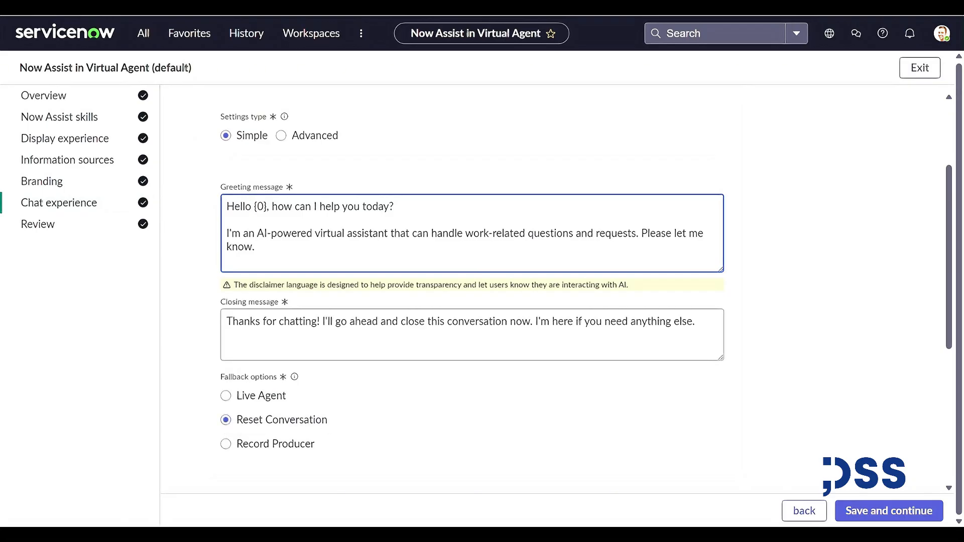
Save the chat experience settings and finish the default Virtual Agent assistant's setup from its review
left_click(897, 510)
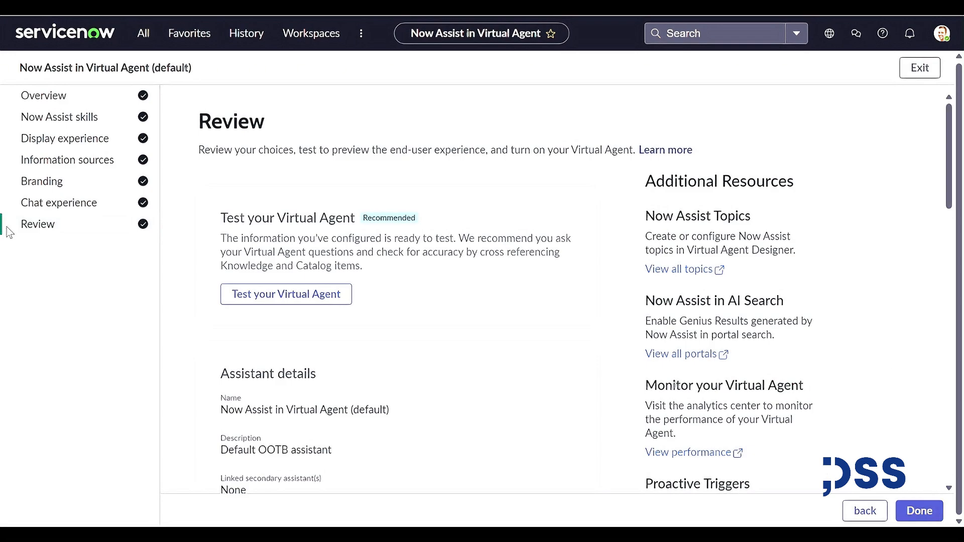
left_click(925, 514)
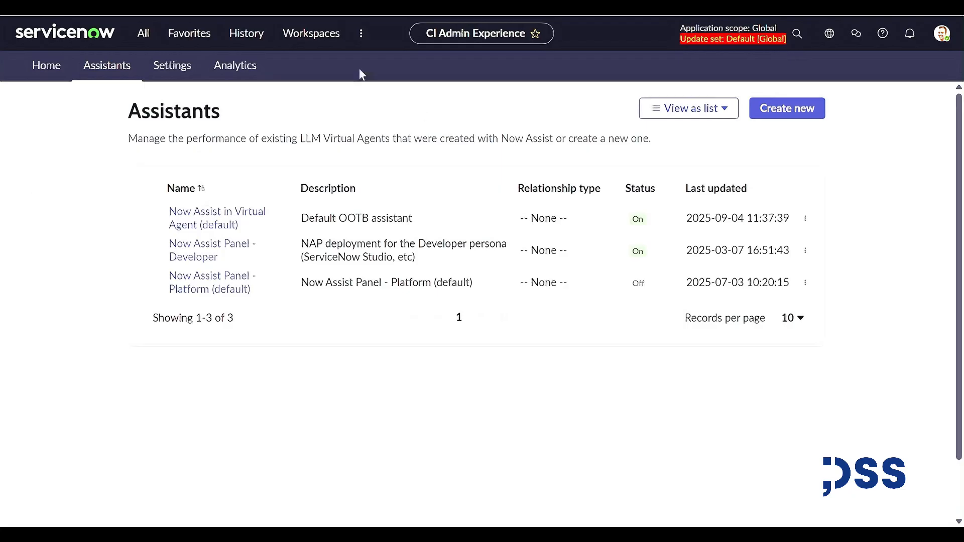
Go to the Service Operations Workspace and open incident INC0099666 from the list of open incidents
left_click(311, 34)
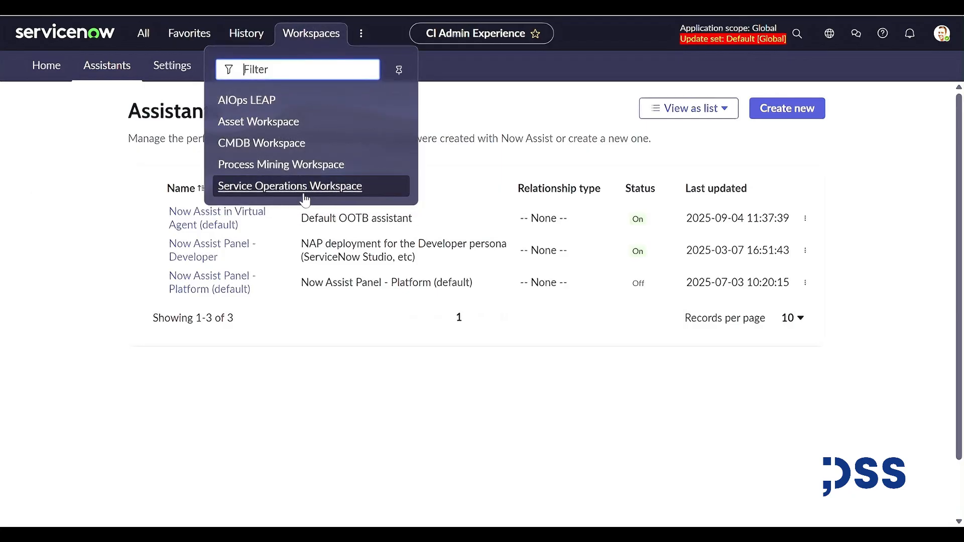
left_click(299, 190)
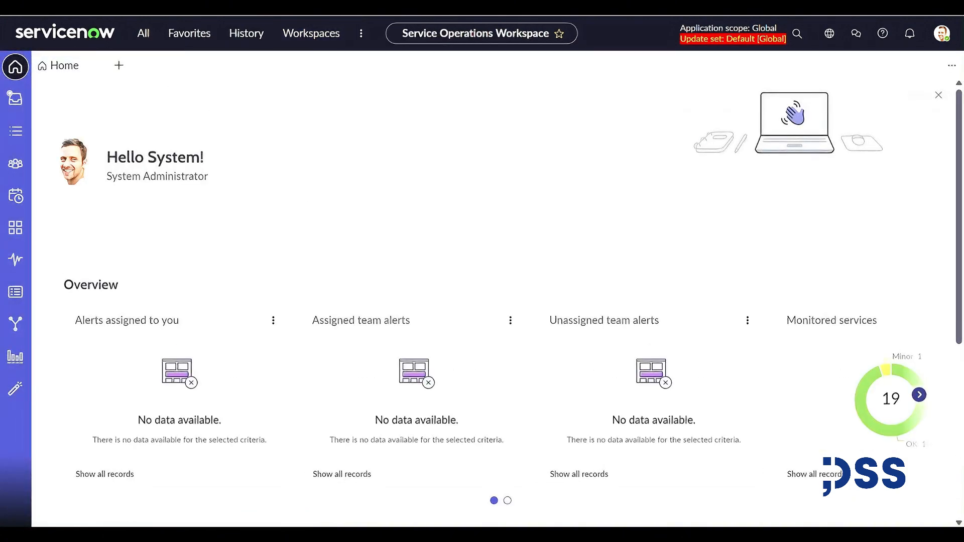
left_click(16, 131)
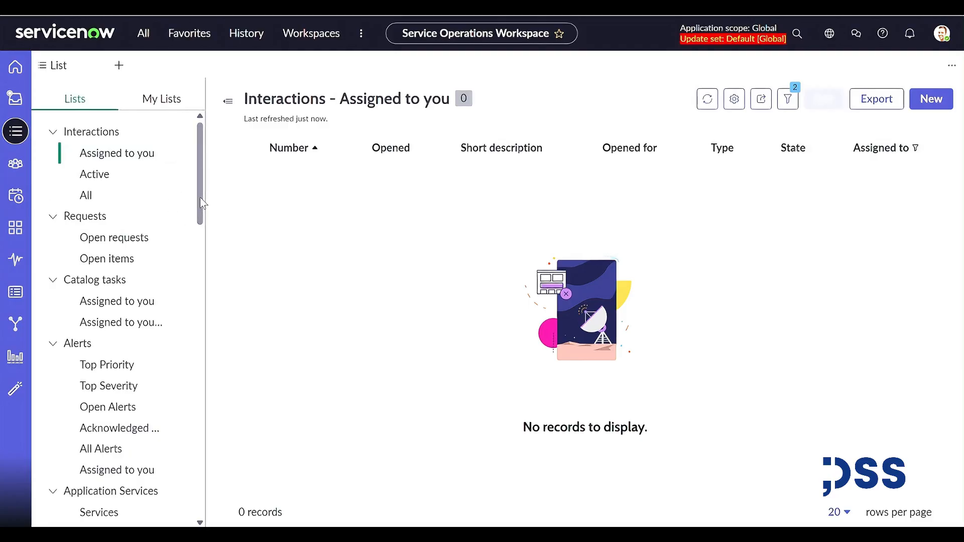
left_click_drag(201, 208, 202, 273)
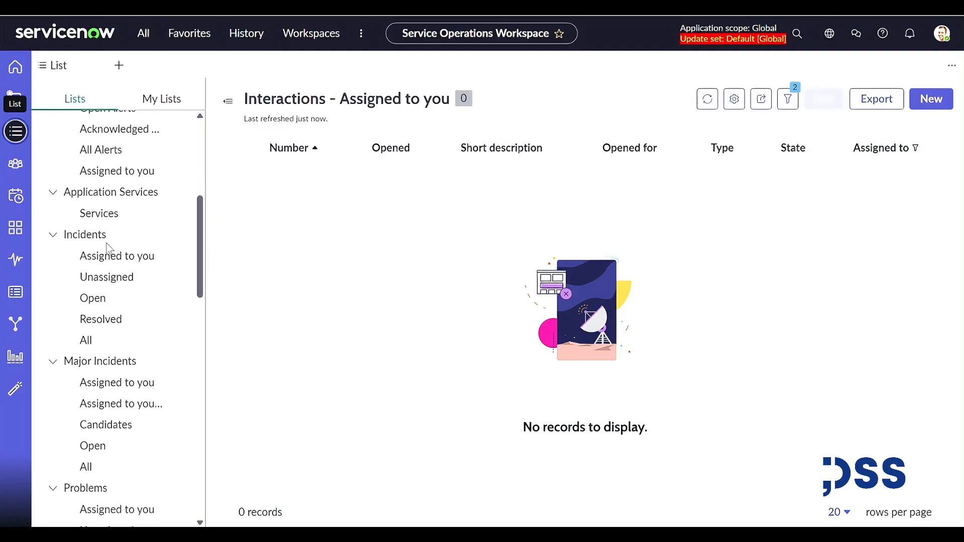
left_click(107, 335)
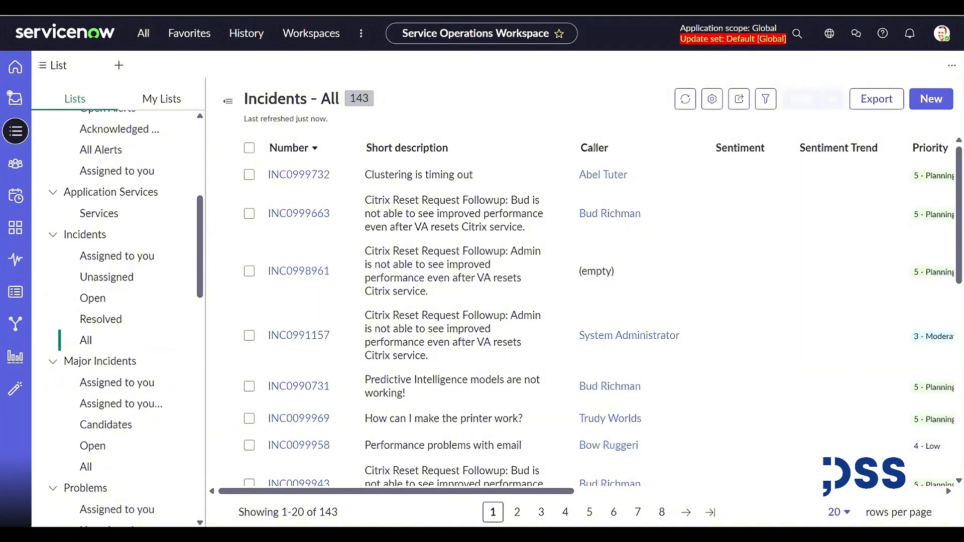
left_click(145, 302)
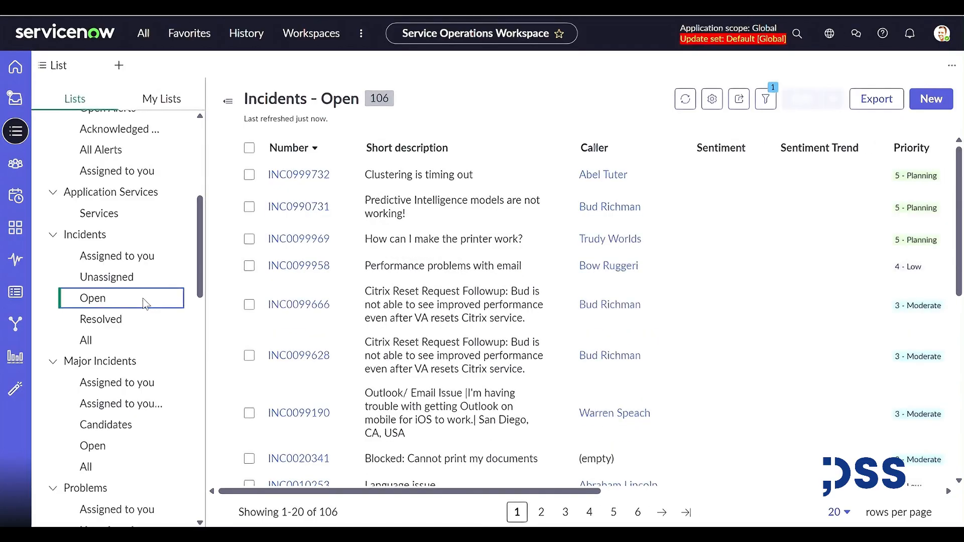
left_click(307, 305)
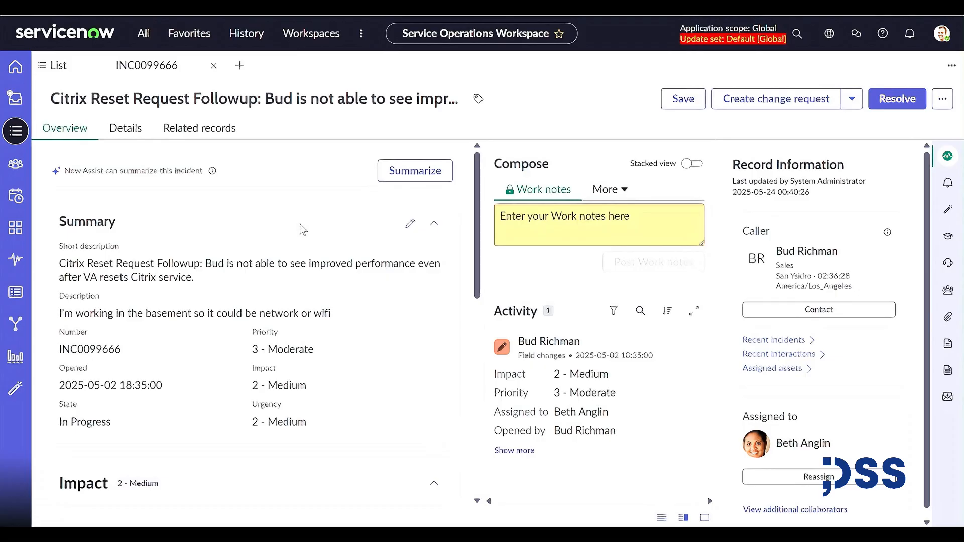
Summarize the incident with Now Assist and save the summary to work notes, reviewing the full posted note in the activity stream
left_click(410, 179)
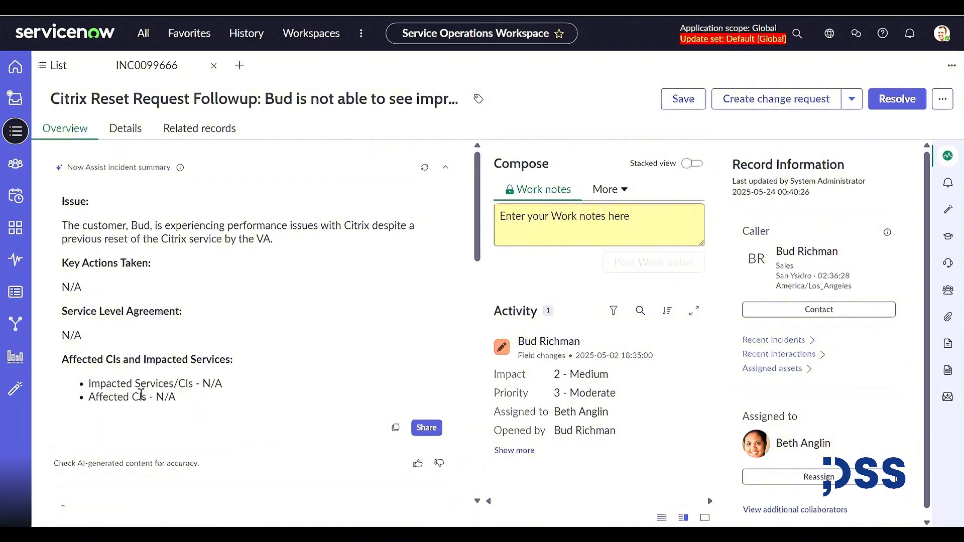
left_click(427, 428)
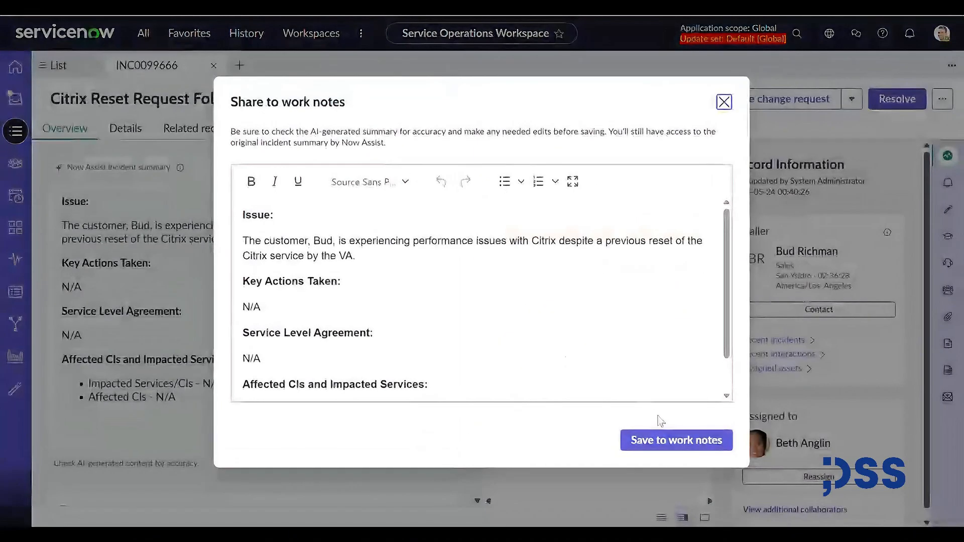
scroll(689, 397, "down", 2)
left_click(688, 442)
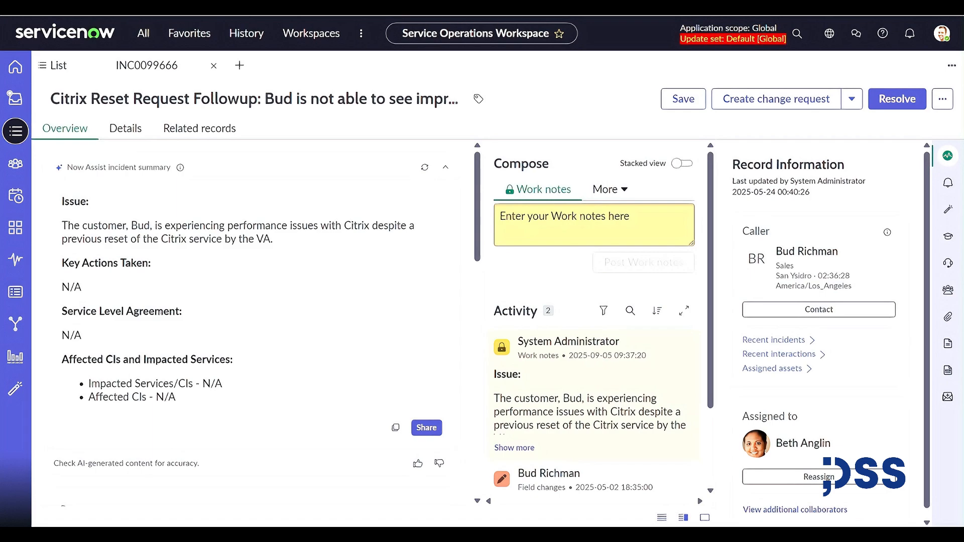
scroll(572, 342, "down", 1)
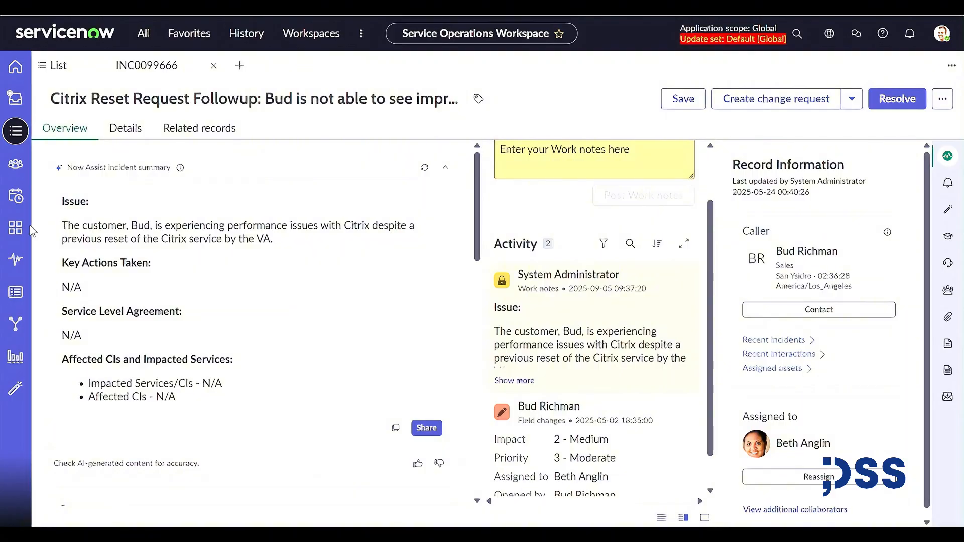
left_click(516, 381)
scroll(522, 383, "down", 3)
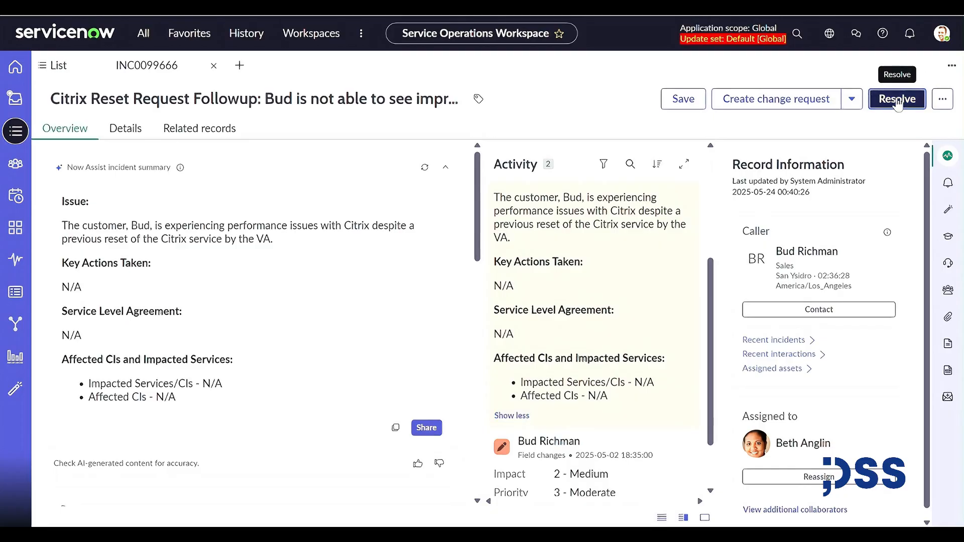
Resolve the incident with resolution code "Solution provided" and the Now Assist resolution notes, and review the Resolution section of its details
left_click(897, 100)
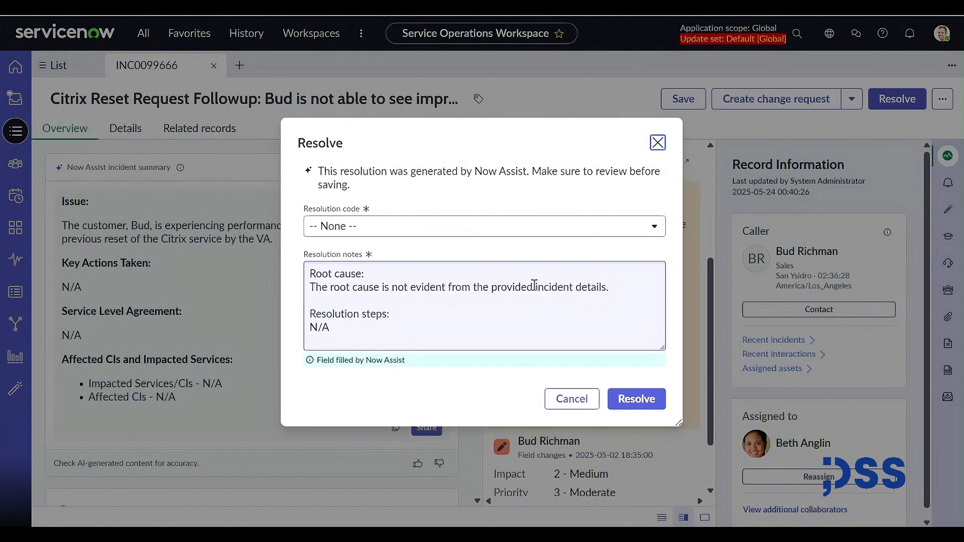
left_click(414, 229)
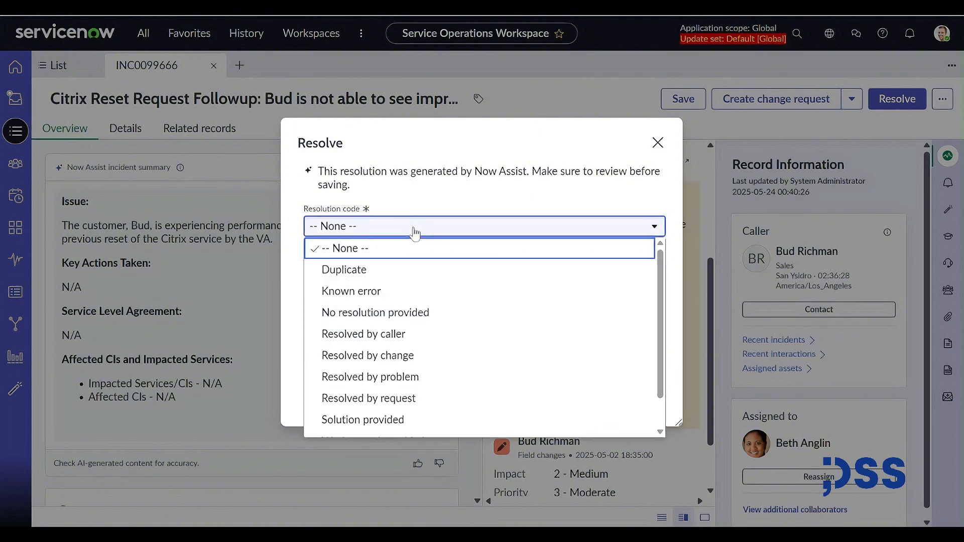
left_click(363, 419)
left_click_drag(392, 327, 279, 343)
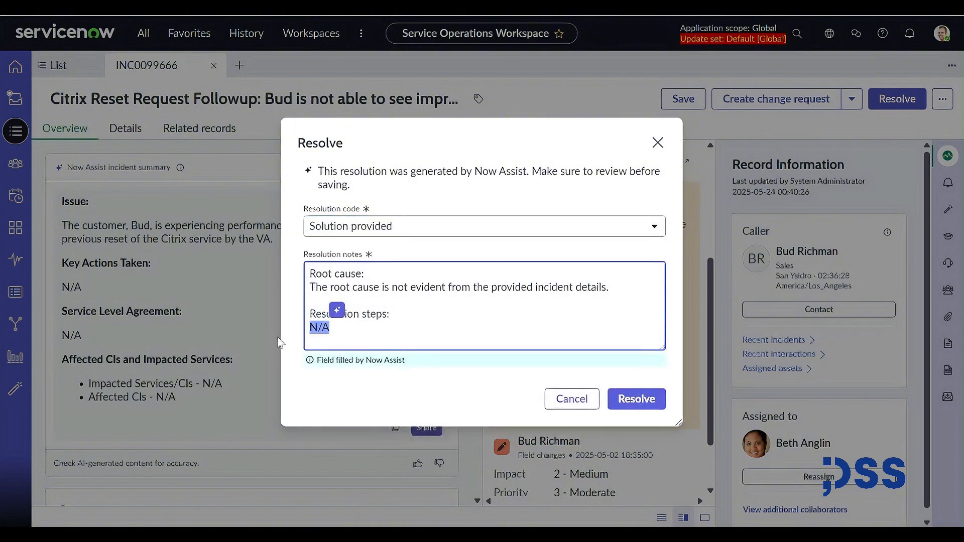
left_click(426, 328)
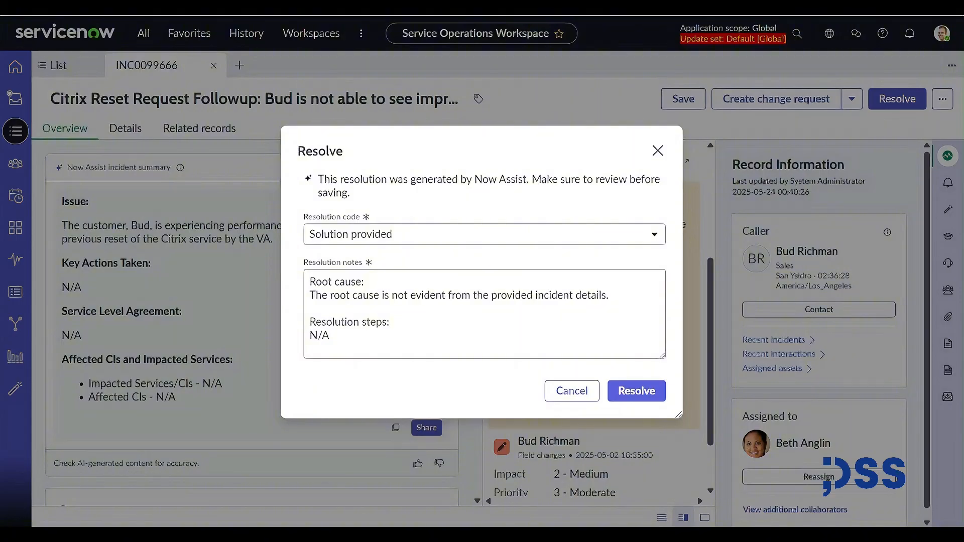
left_click(647, 399)
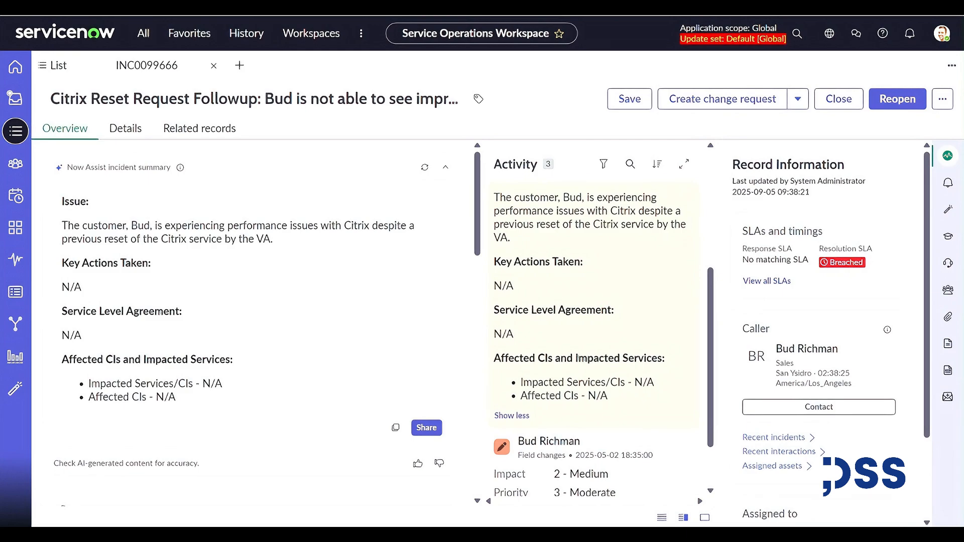
left_click(126, 129)
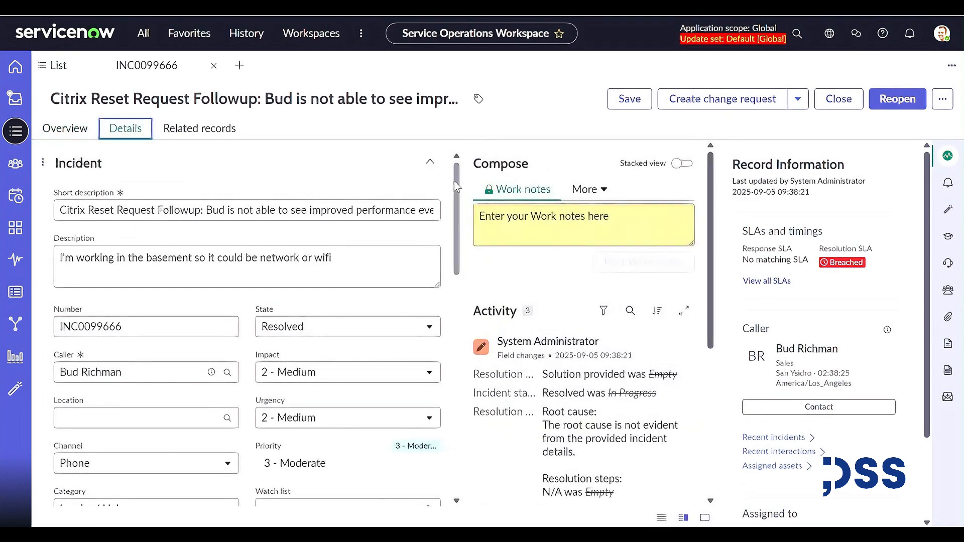
left_click_drag(456, 186, 447, 467)
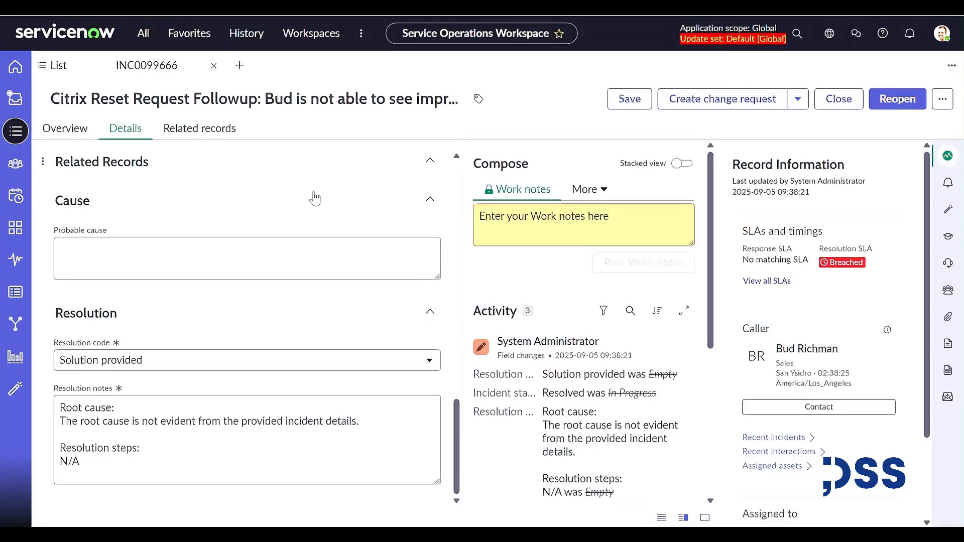
Create a knowledge article from the resolved incident, drafted with Now Assist, and review the drafted fields
left_click(798, 99)
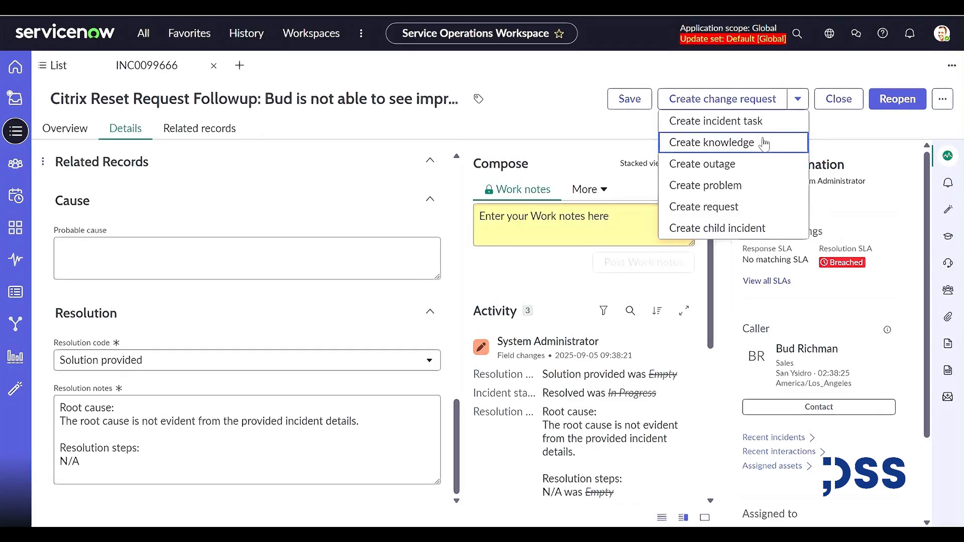
left_click(764, 144)
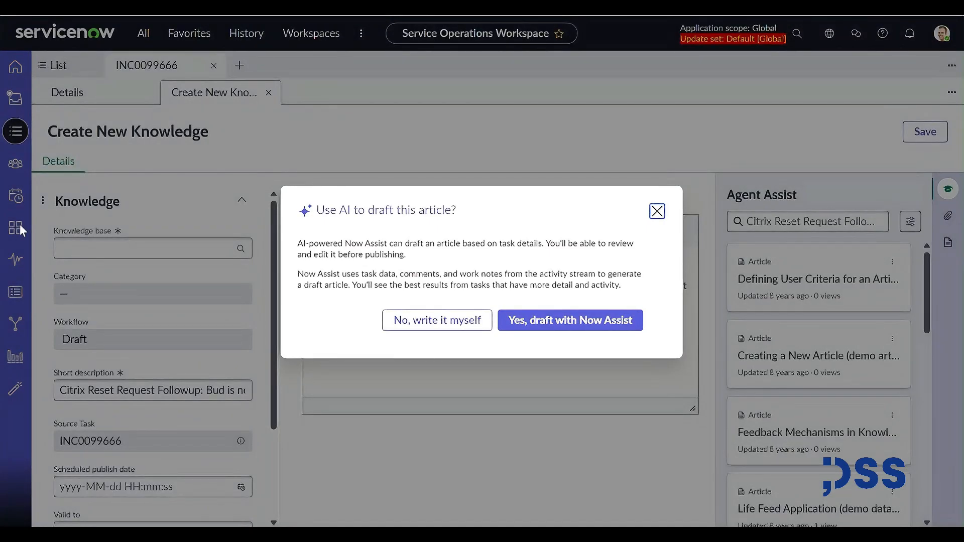
left_click(563, 325)
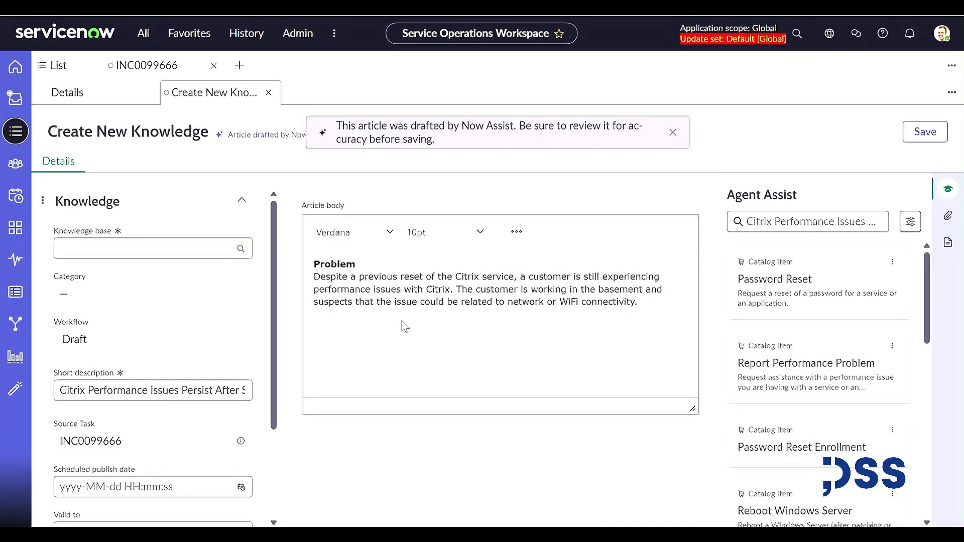
scroll(266, 433, "down", 3)
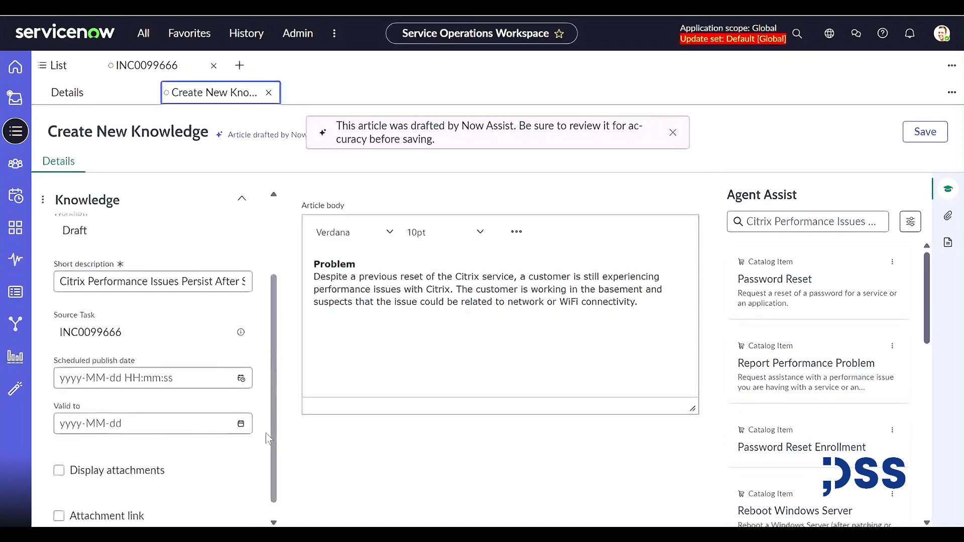
scroll(267, 452, "up", 3)
Assign the article to the IT knowledge base, save it as a draft and submit it for publishing
left_click(177, 253)
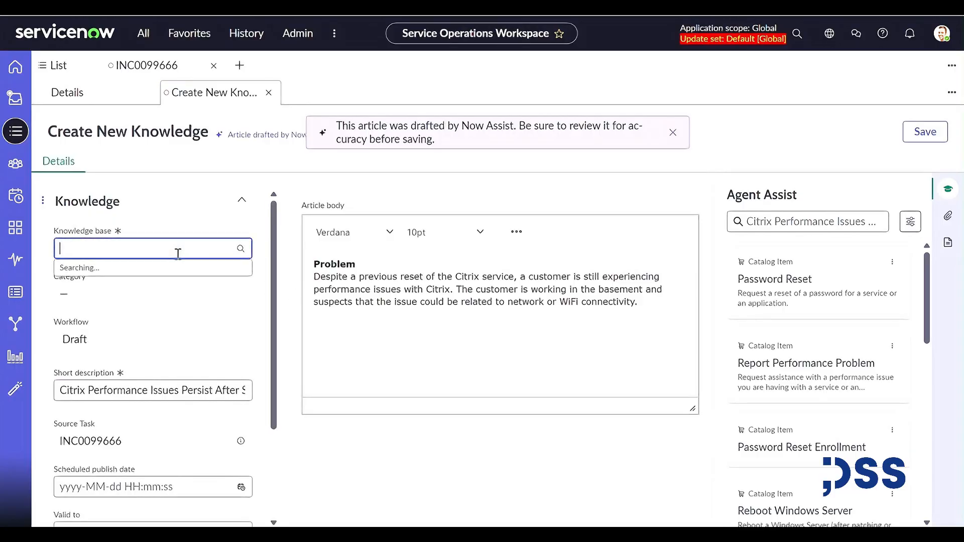
type("IT")
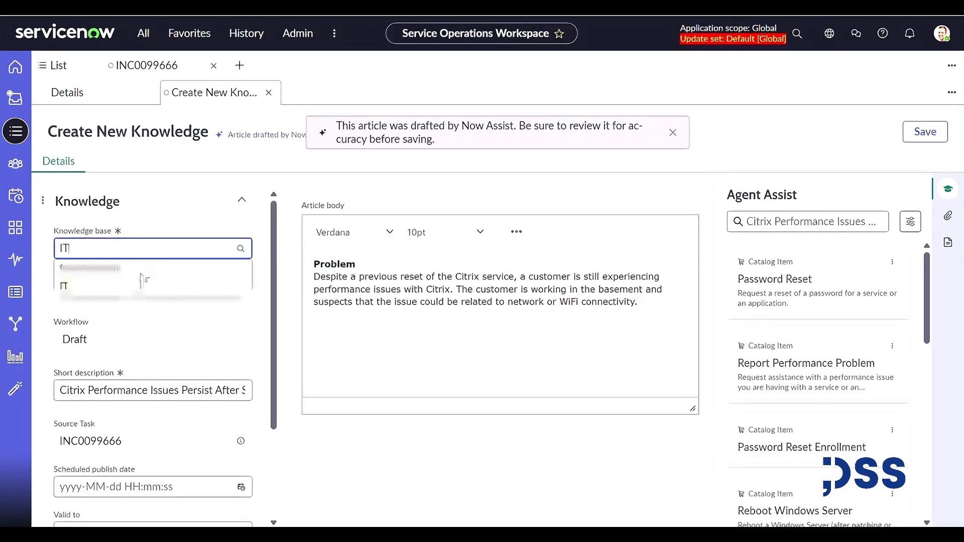
left_click(137, 286)
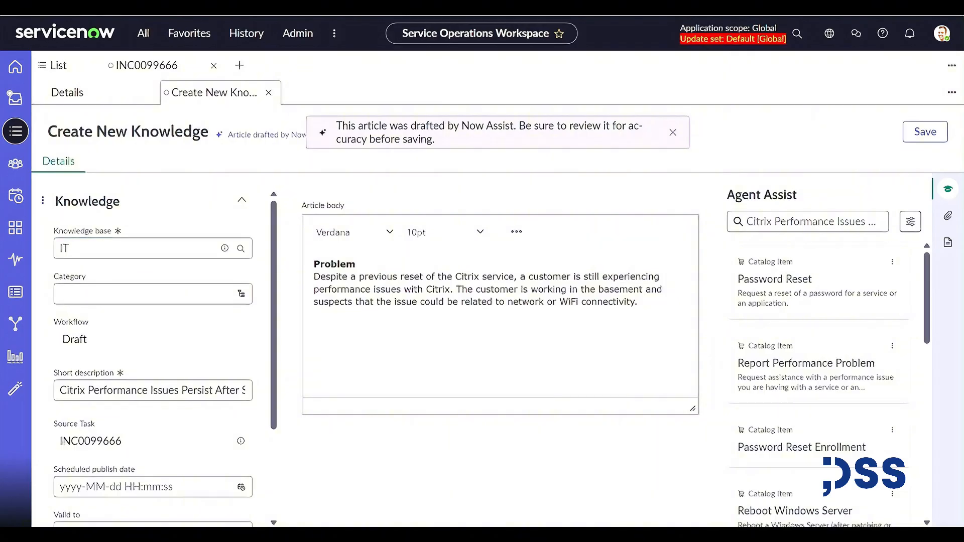
left_click(918, 133)
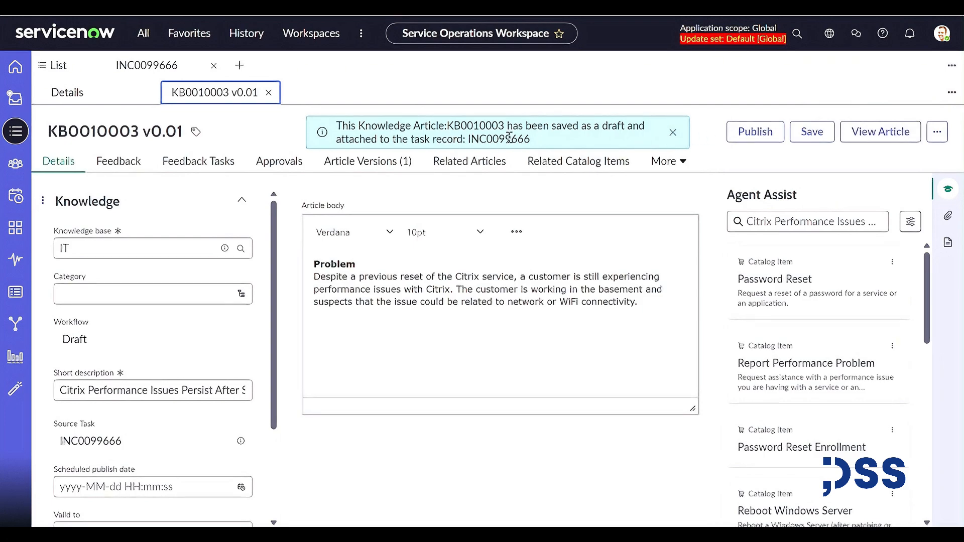
left_click(755, 131)
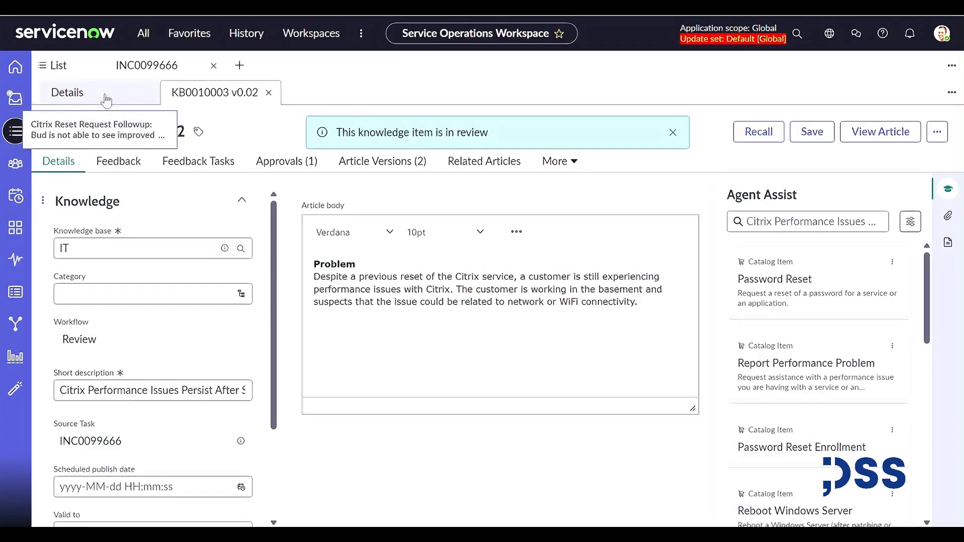
Open the agent inbox and set the availability status to Available
left_click(16, 100)
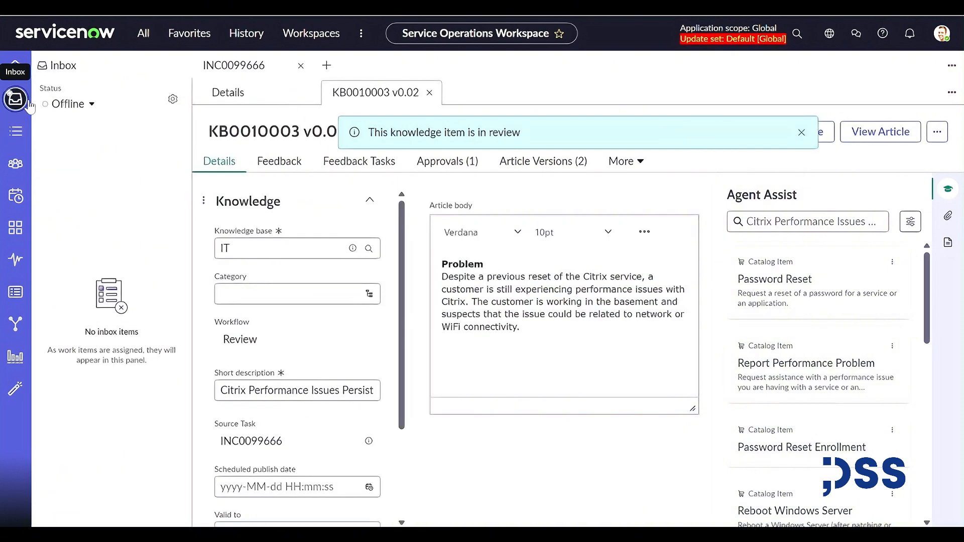
left_click(73, 107)
left_click(90, 121)
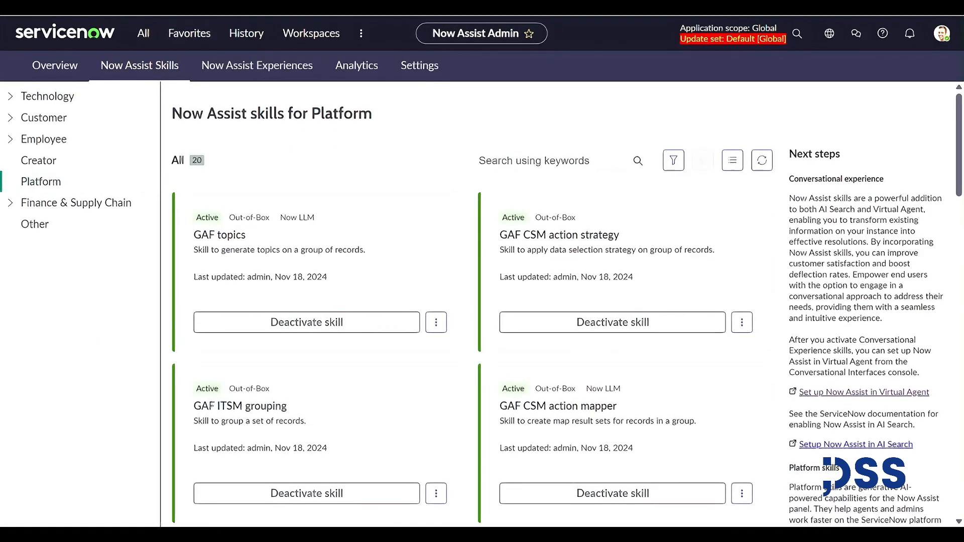
Return from Now Assist Admin to the Service Operations Workspace and reopen the agent inbox
left_click(318, 33)
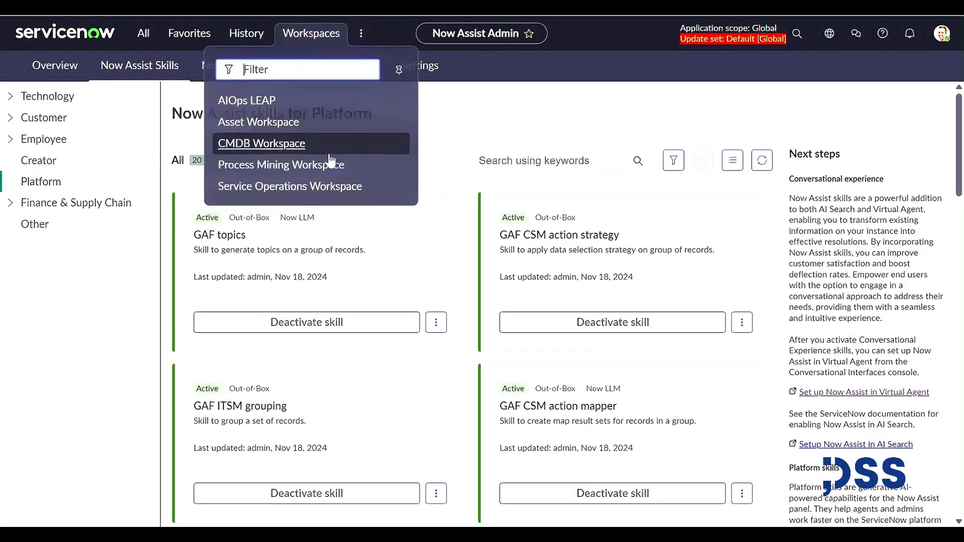
left_click(324, 185)
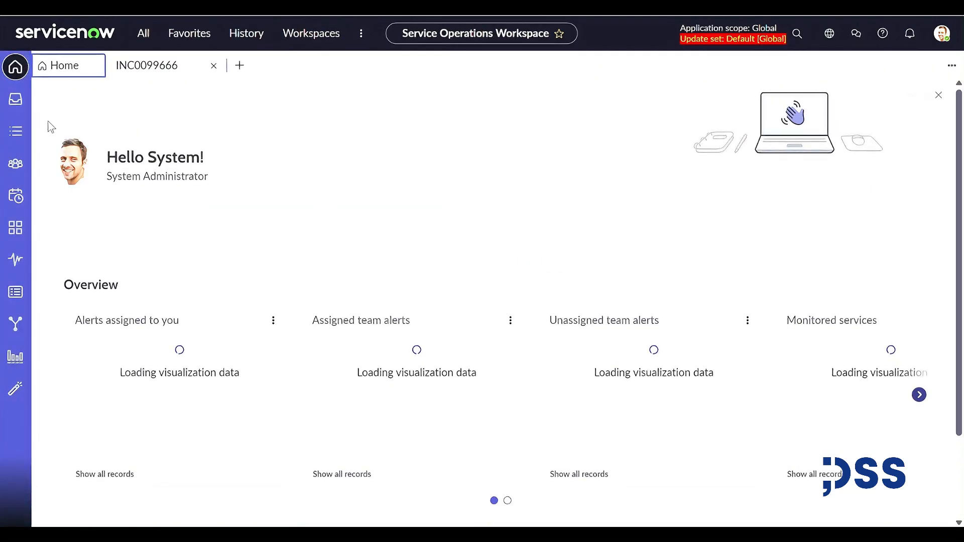
left_click(16, 98)
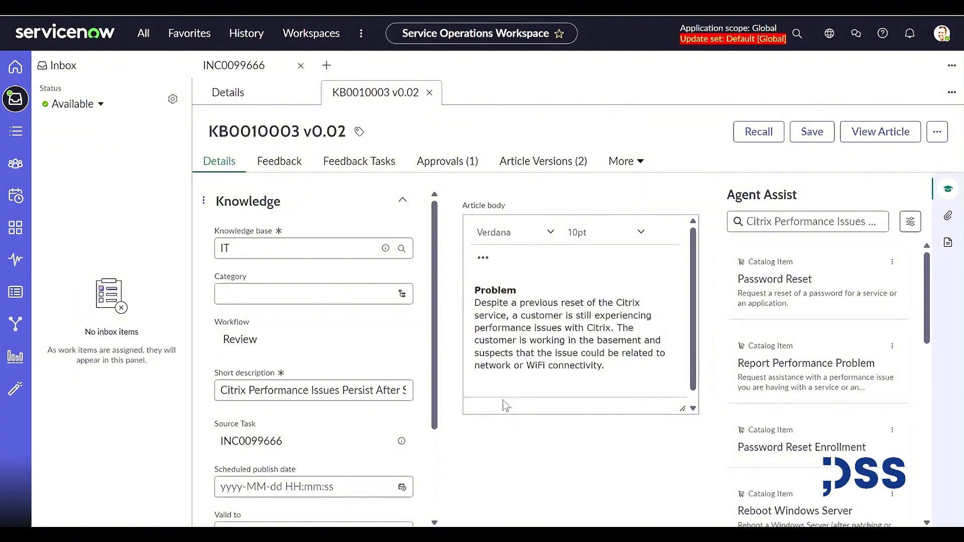
Switch to the employee's ServiceNow session, show the user menu, and find and open Employee Center
left_click(683, 470)
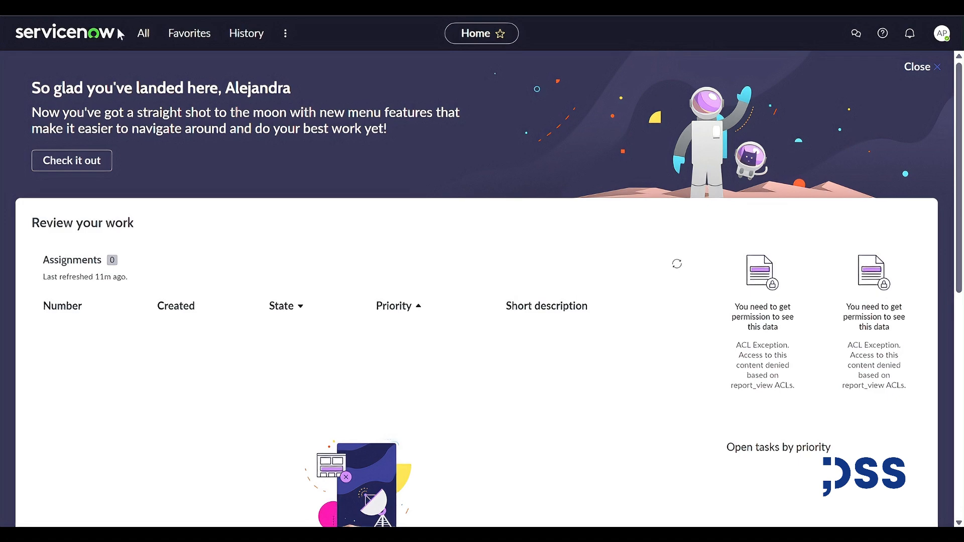
left_click(942, 36)
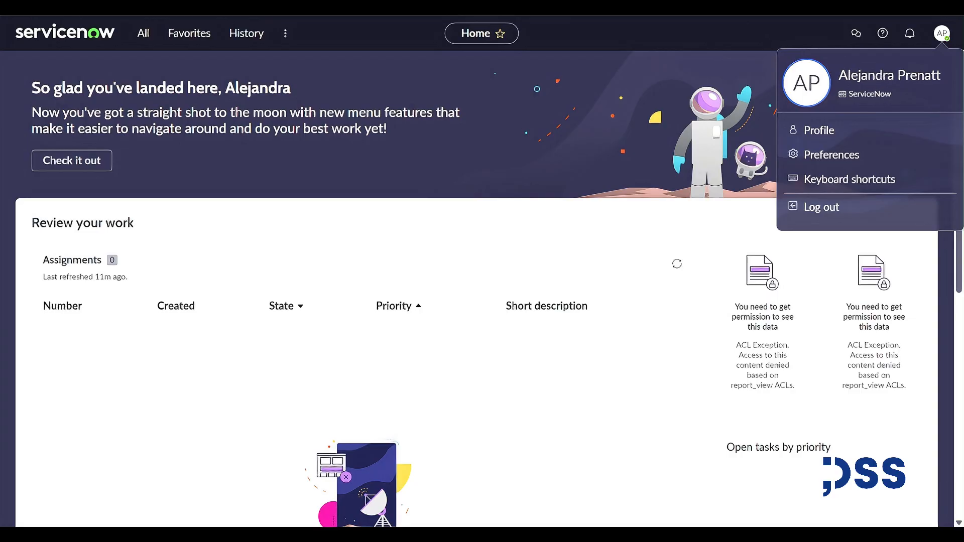
left_click(136, 42)
type("emplo")
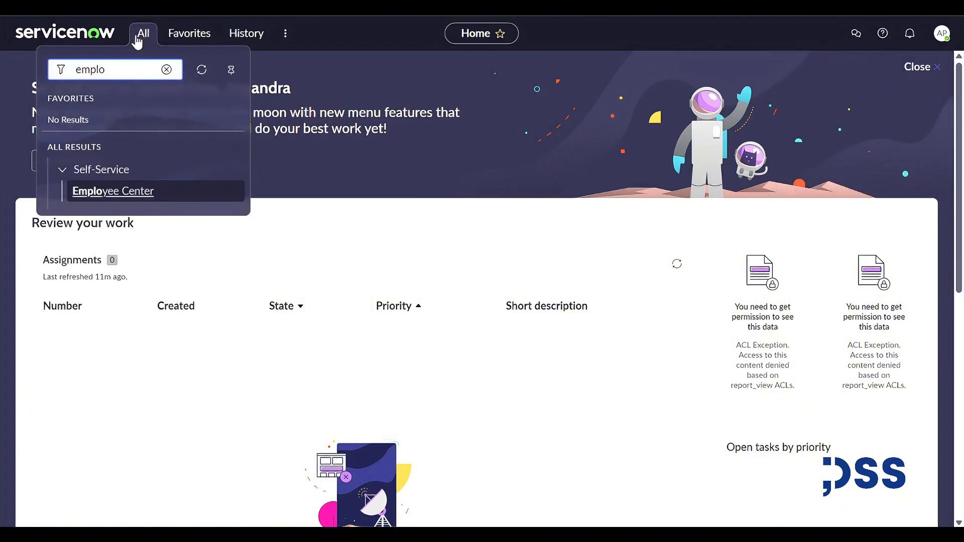
left_click(135, 193)
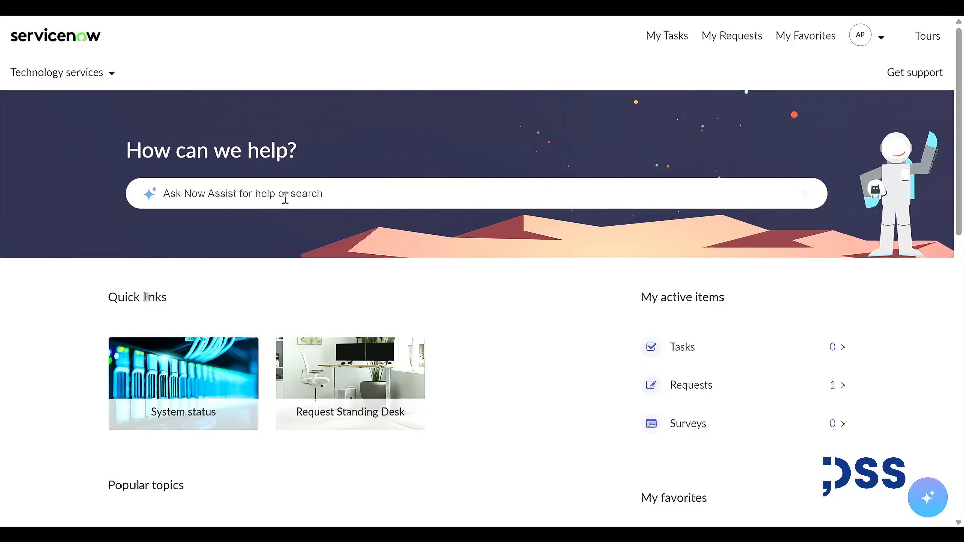
Ask Now Assist from the Employee Center search "Where can I obtain updates and new releases for Mac OS X"
left_click(376, 194)
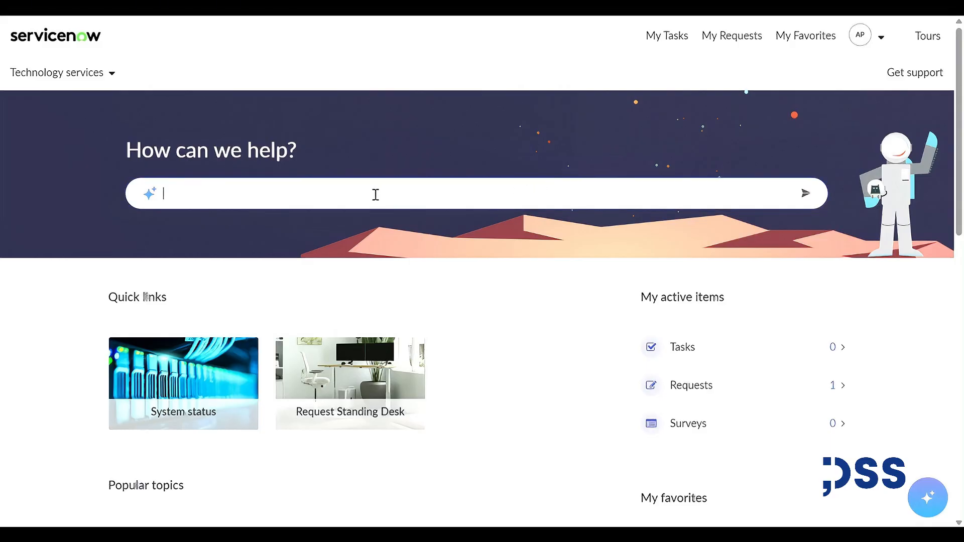
type("Where can I ")
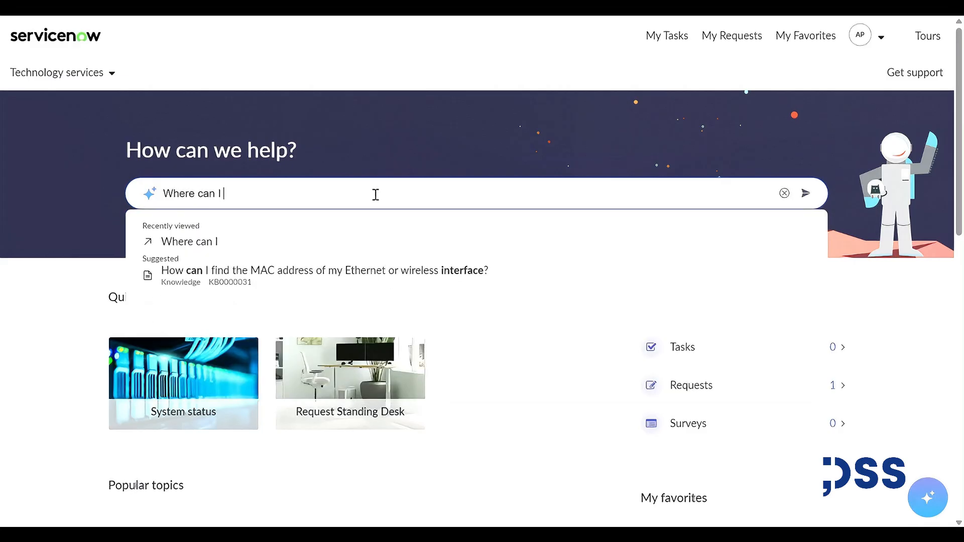
type("obtain")
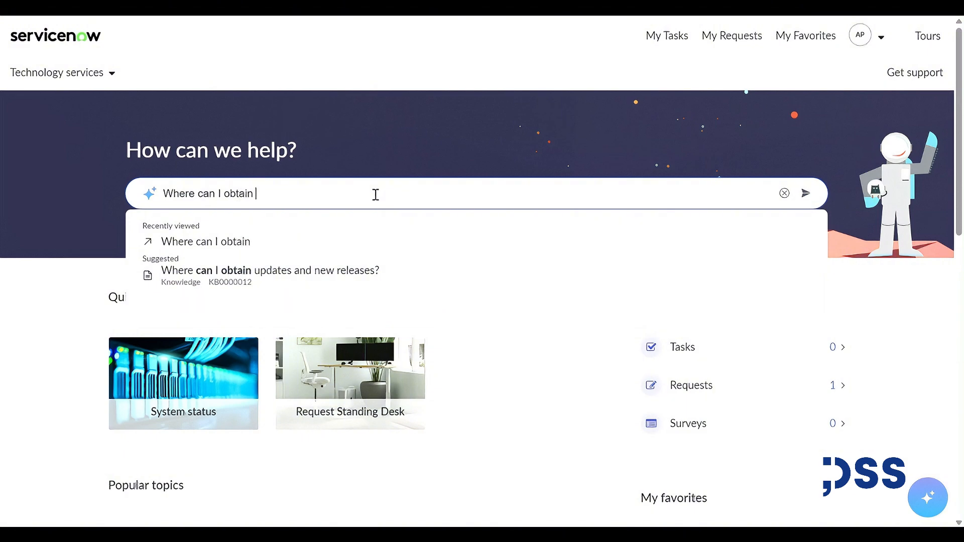
type(" updates")
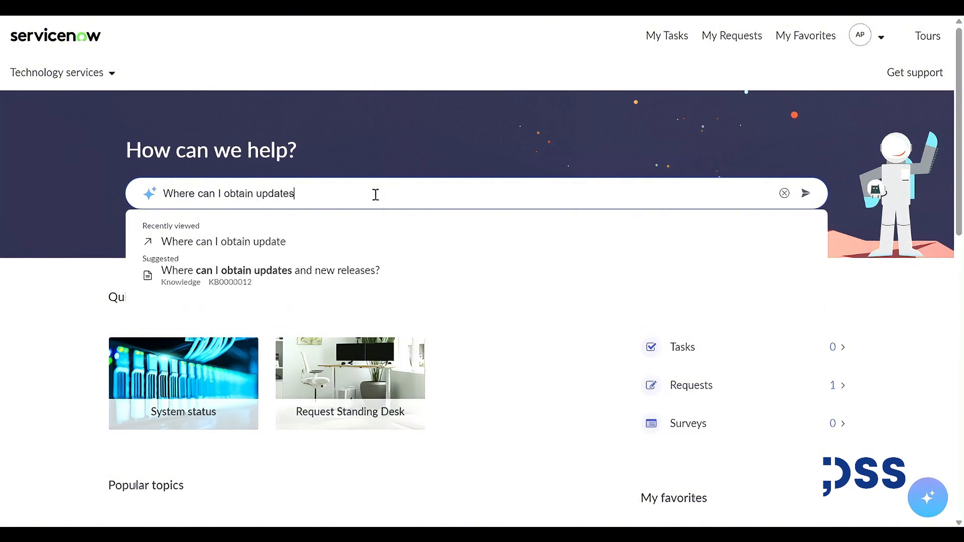
type(" and new release")
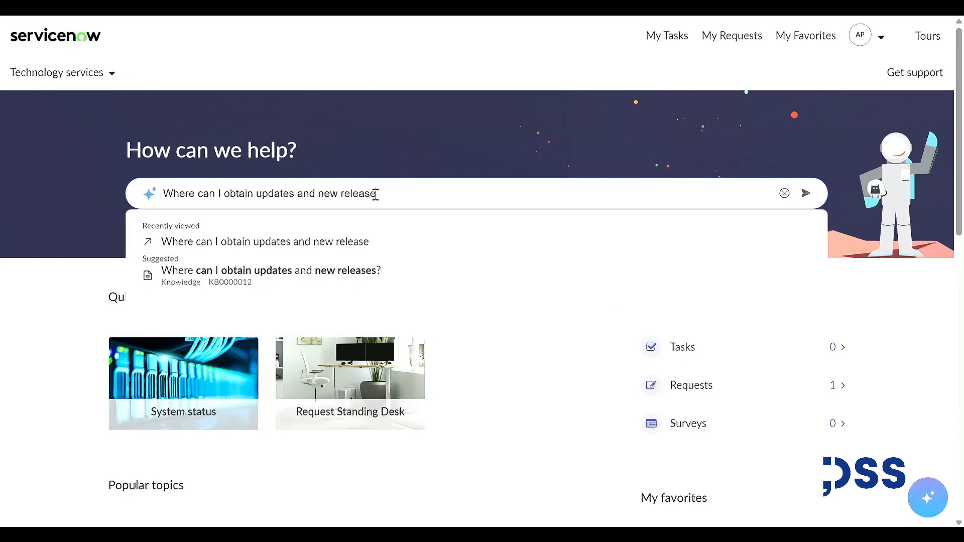
type("s for M")
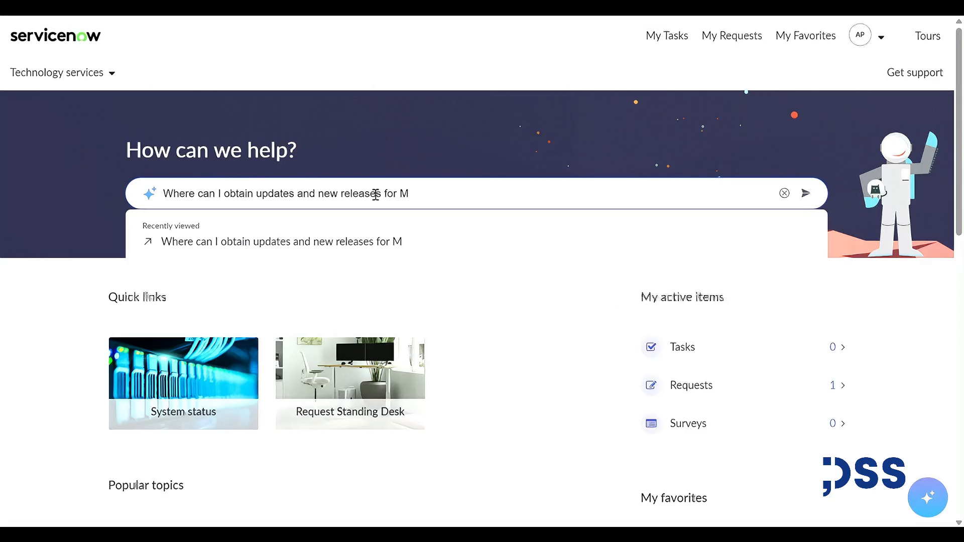
type("AC")
key("BackSpace")
key("BackSpace")
type("ac")
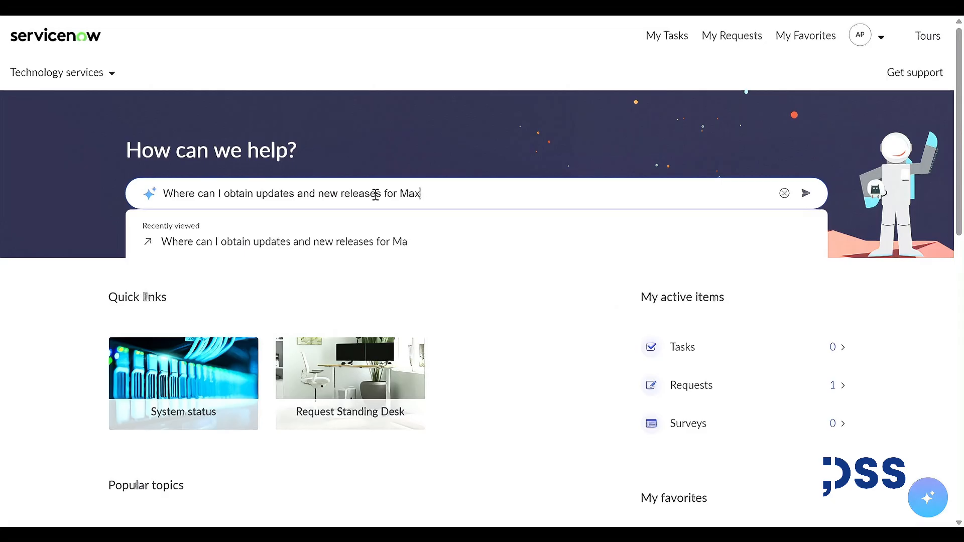
key("BackSpace")
key("BackSpace")
type("ac OS X")
key("Return")
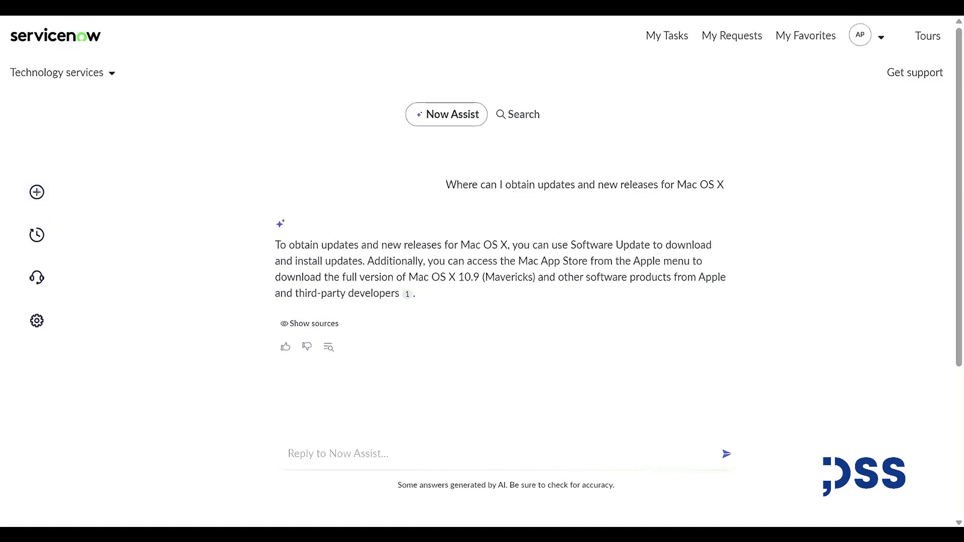
Return to the portal home page, open the Now Assist chat and send "Order a replacement laptop"
left_click(78, 44)
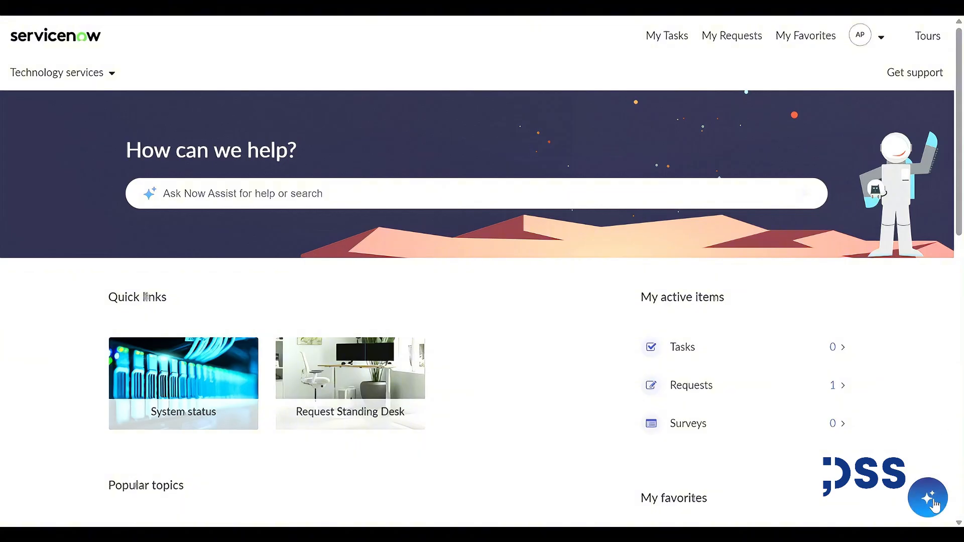
left_click(928, 499)
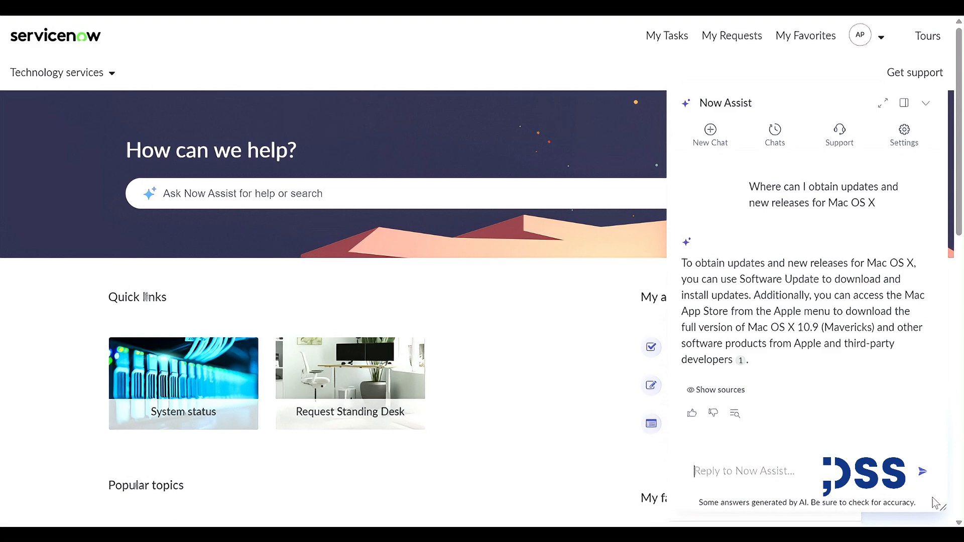
type("Order a rep")
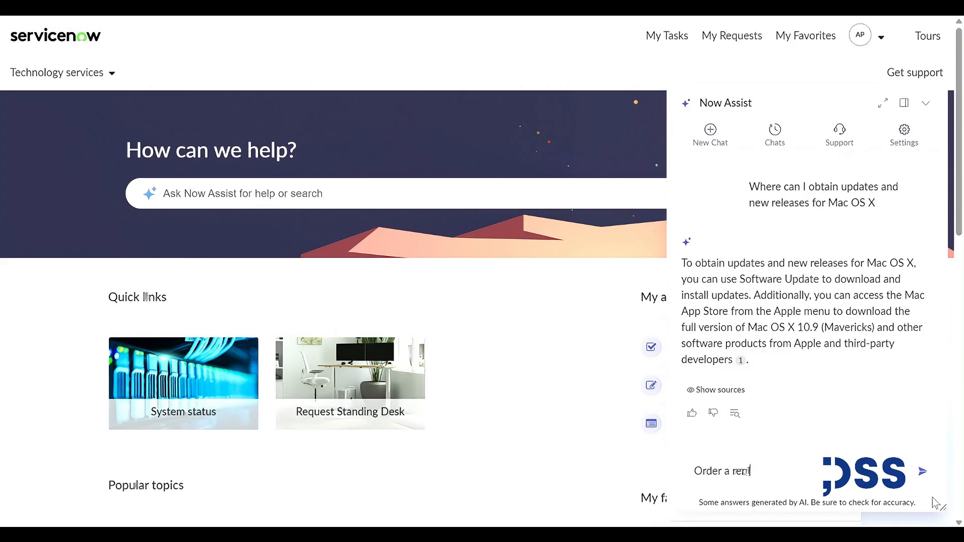
type("lacement laptop")
key("Return")
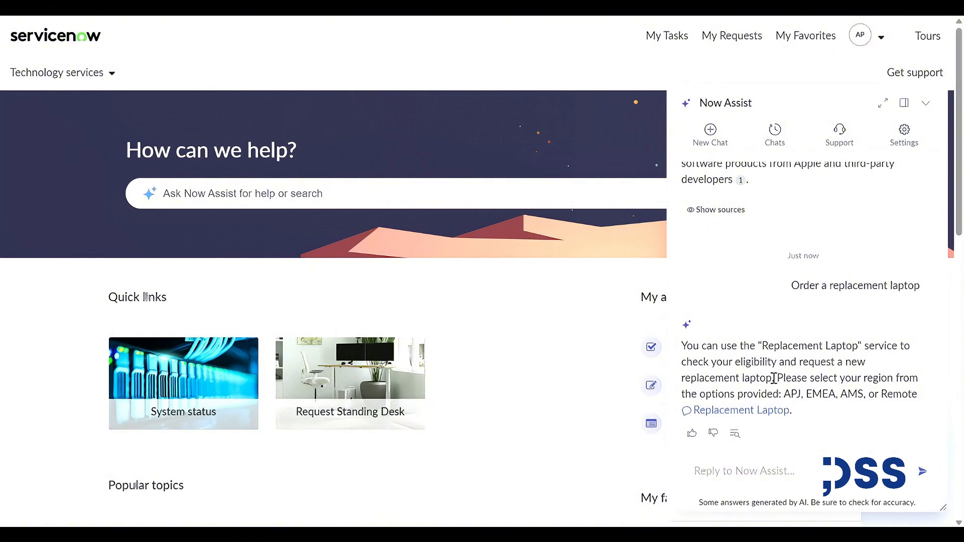
Start the Replacement Laptop request in the chat and submit AMS as the region
left_click(755, 419)
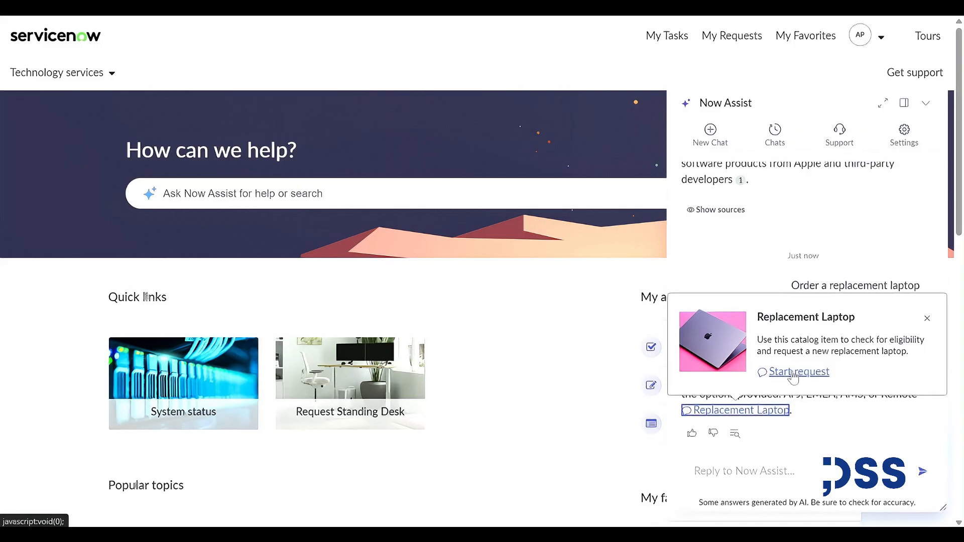
left_click(794, 372)
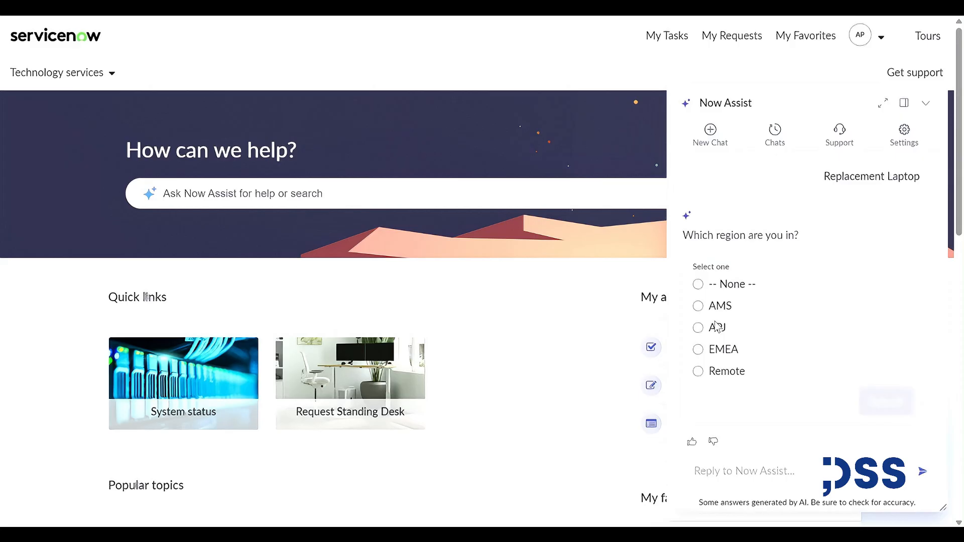
left_click(701, 307)
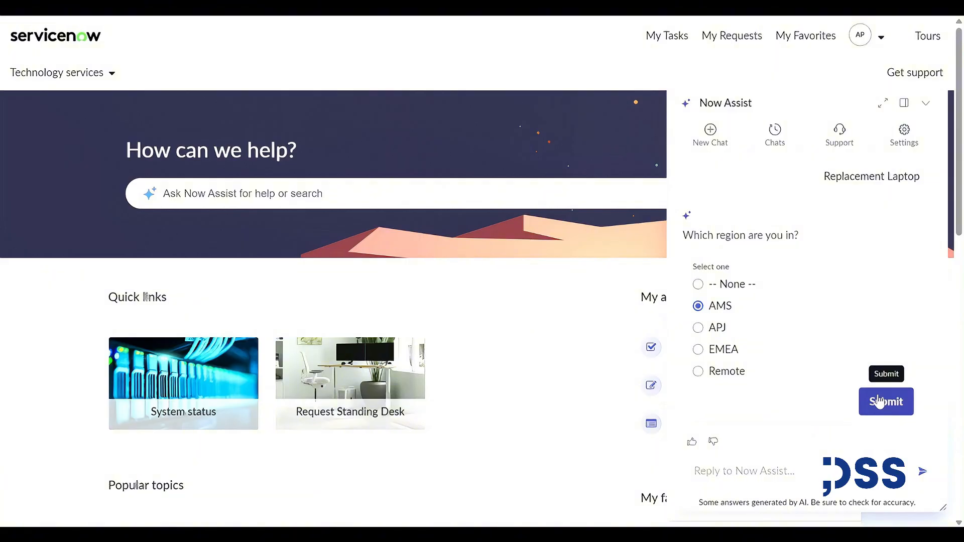
left_click(878, 401)
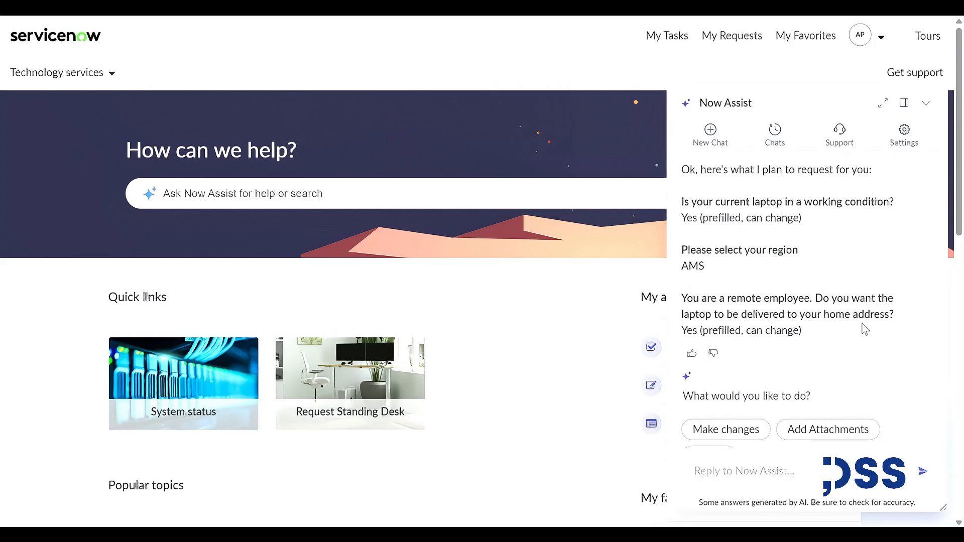
Choose to make changes to the planned request and send "Change my region is EMEA"
scroll(803, 357, "down", 1)
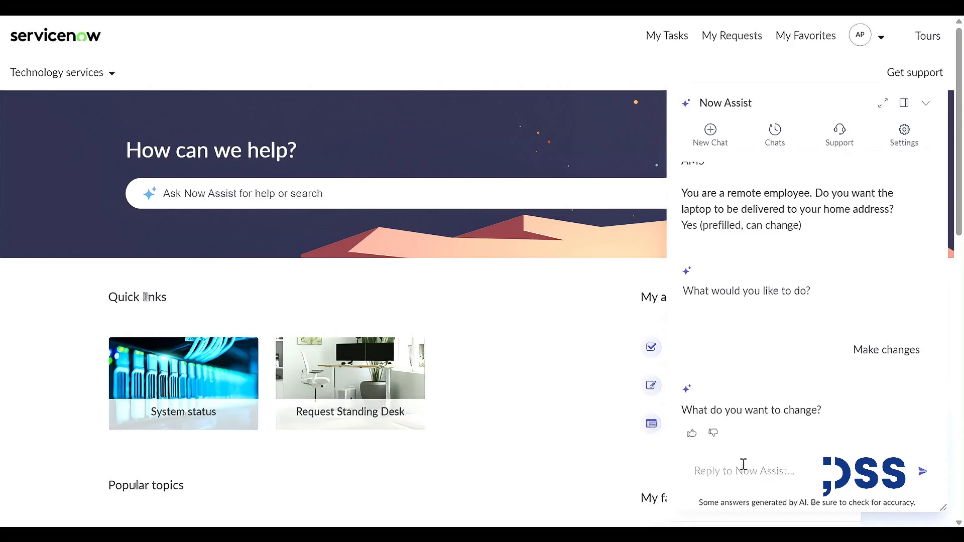
type("Change my region is EMEA")
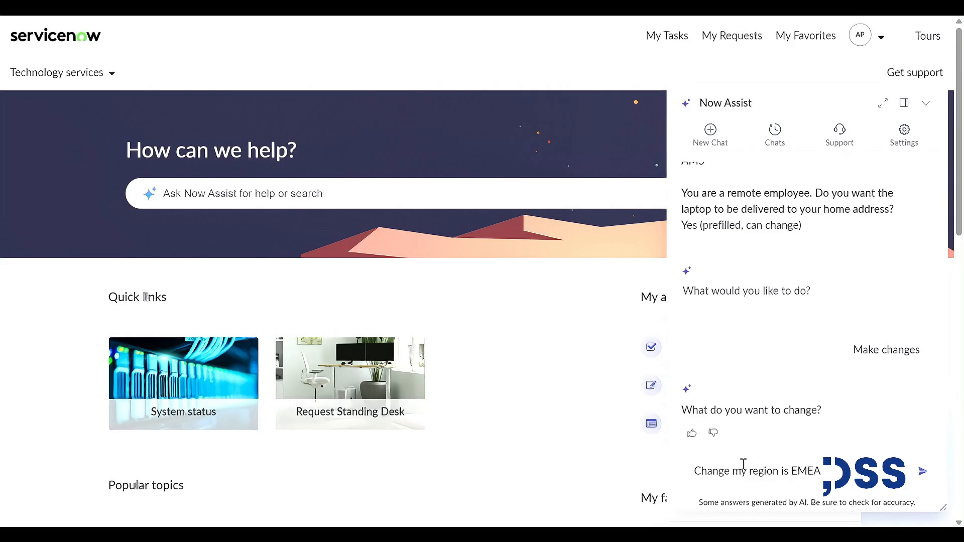
key("Return")
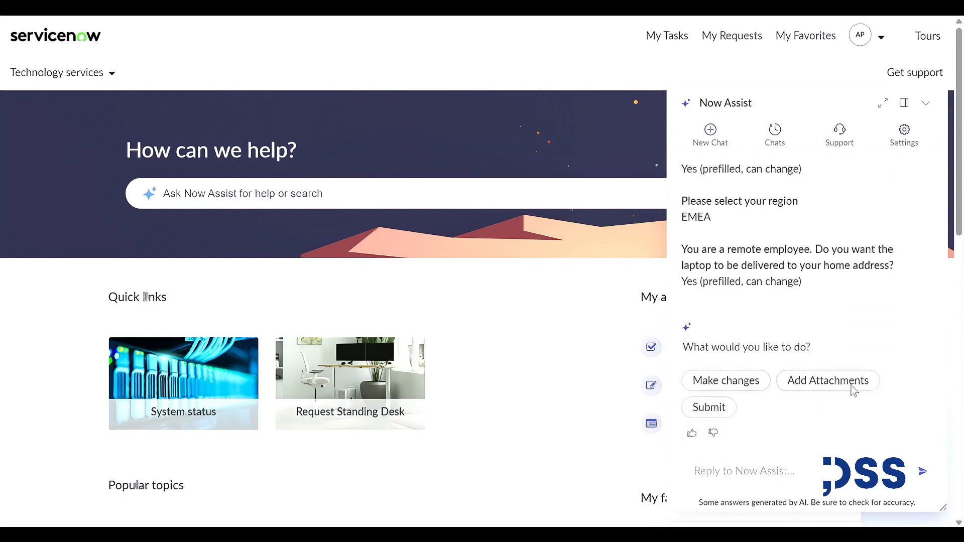
Review the revised laptop request summary in the chat and submit the request
scroll(759, 251, "up", 2)
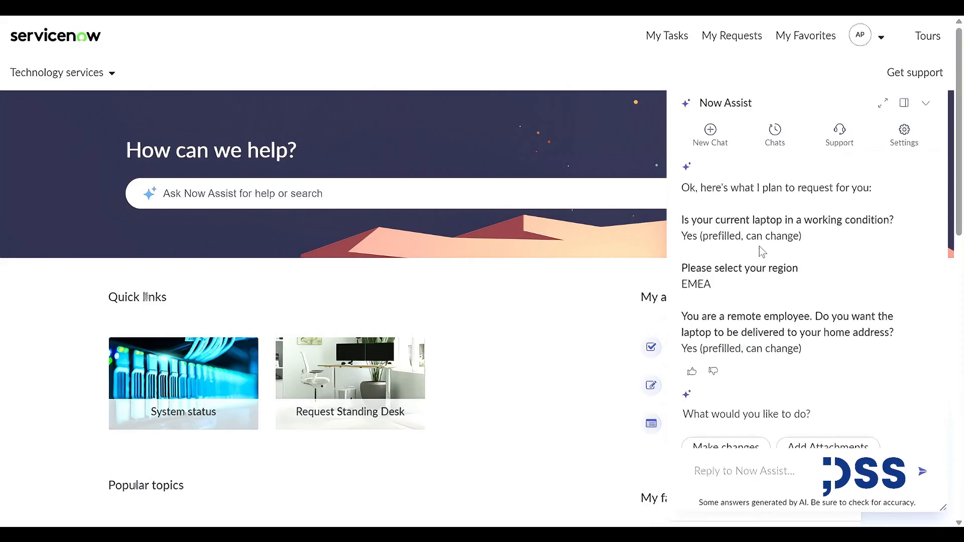
scroll(740, 282, "up", 2)
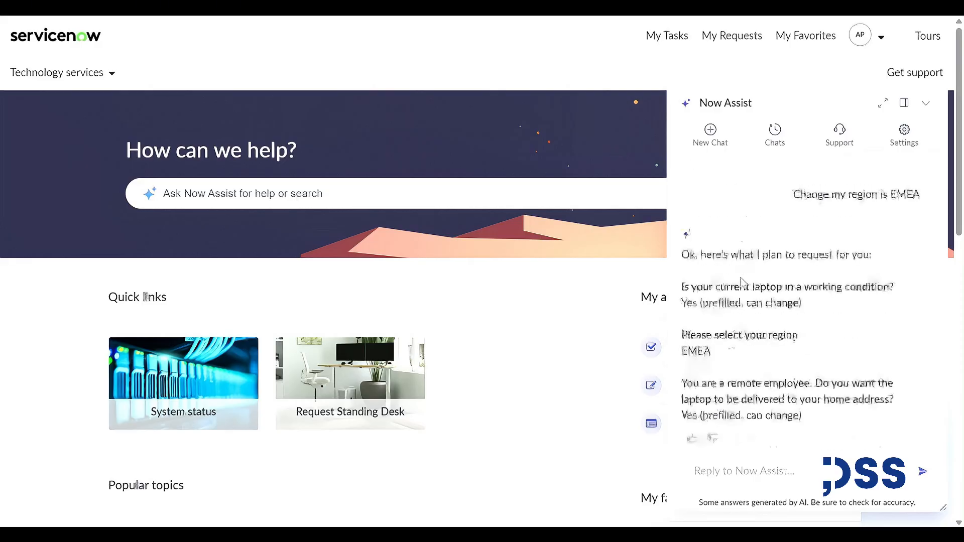
scroll(746, 311, "down", 4)
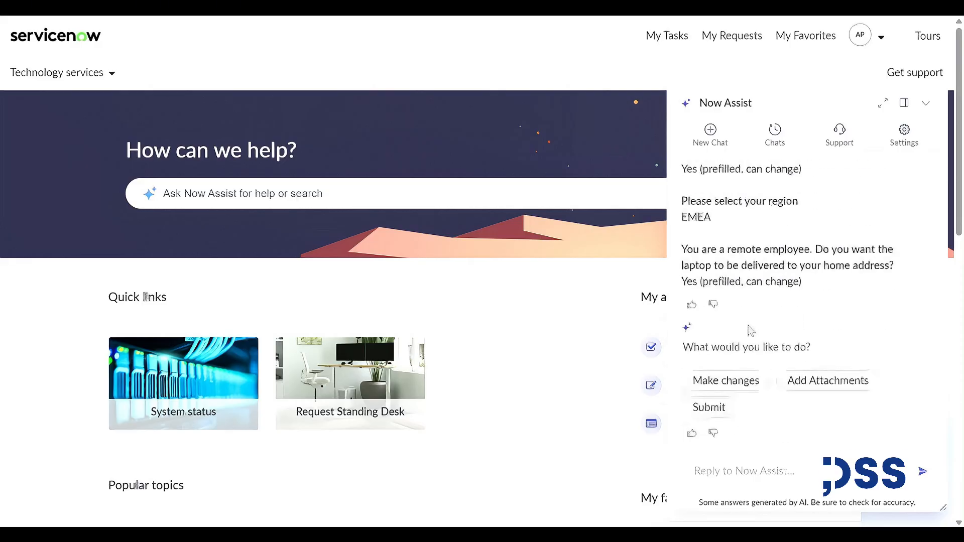
left_click(709, 407)
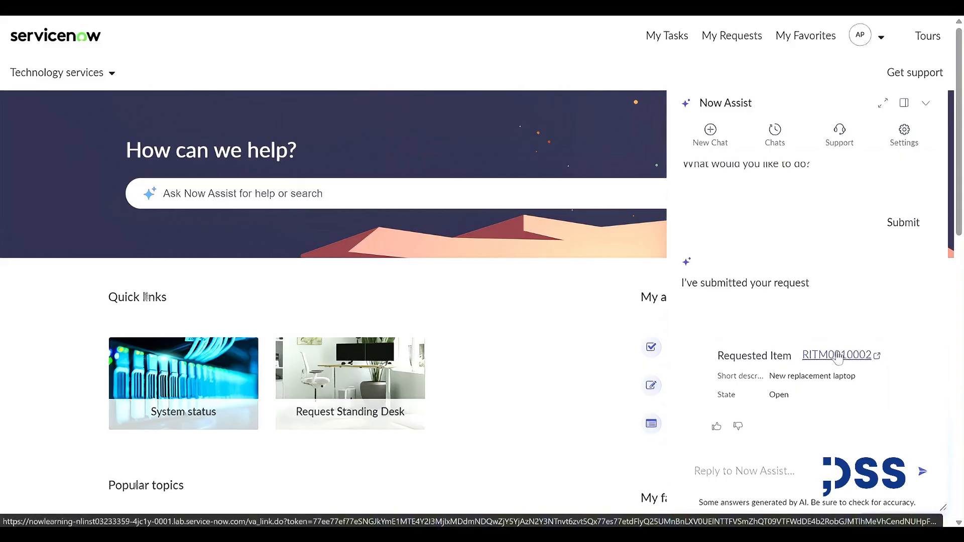
Open the requested item for the replacement laptop from the chat and look over its details and activity
left_click(837, 356)
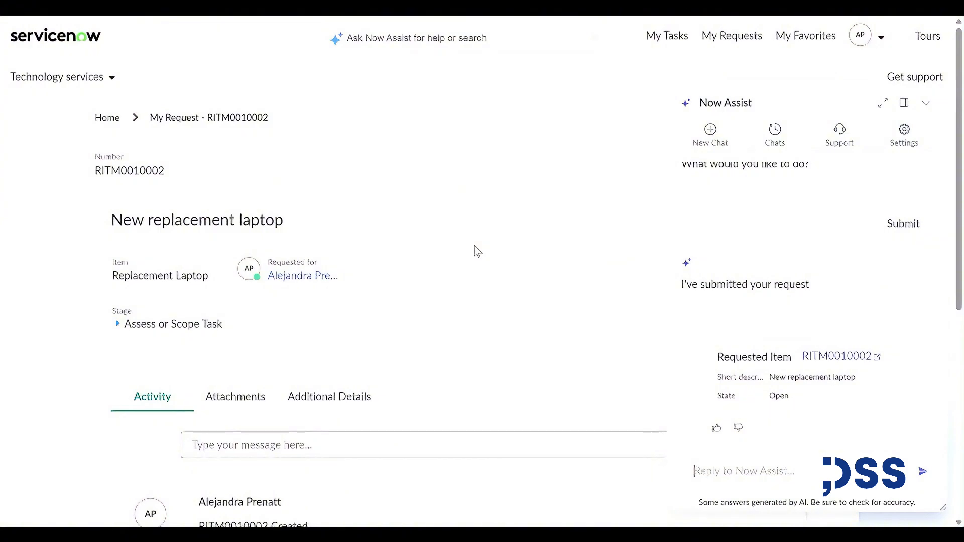
scroll(437, 320, "down", 2)
scroll(438, 322, "up", 1)
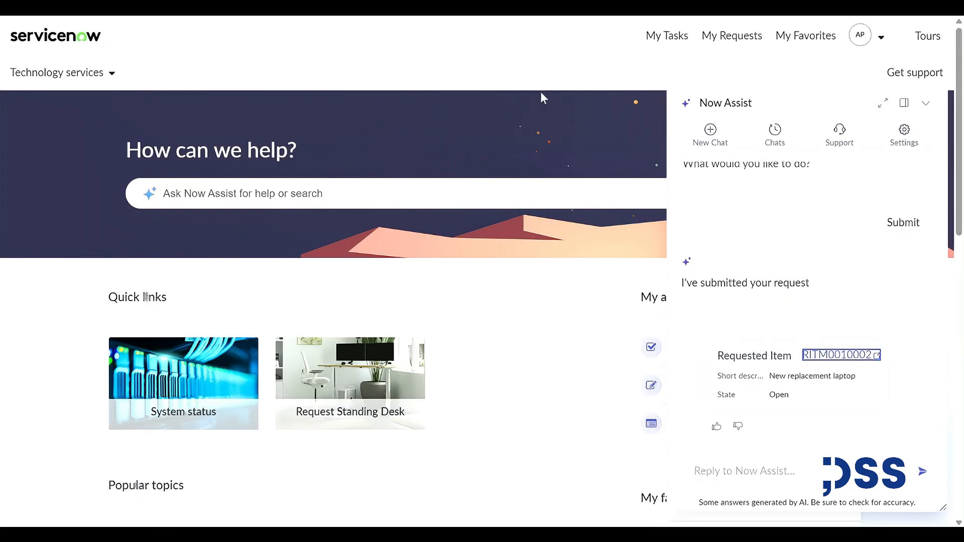
Start a new Now Assist chat from the portal home page and send "I might have been a victim of phishing"
left_click(711, 136)
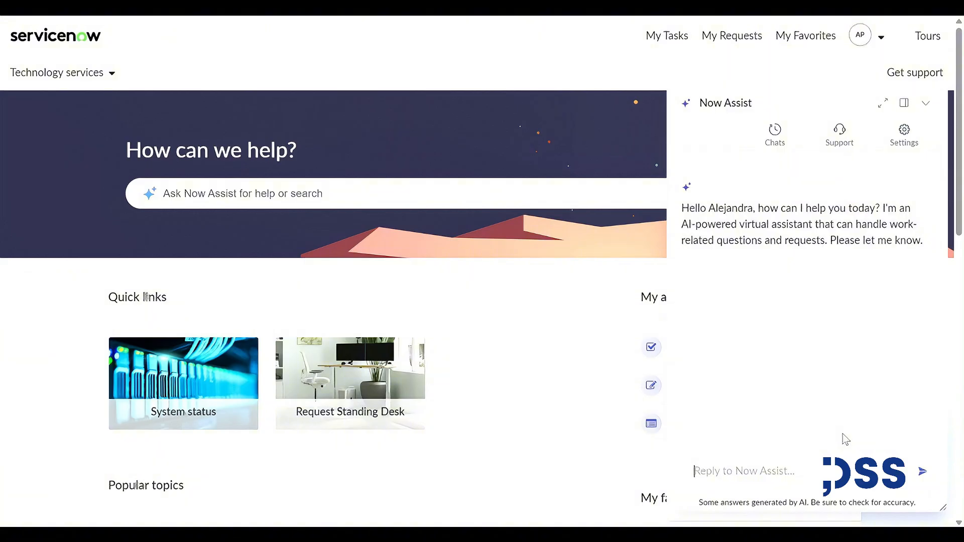
type("I might have ")
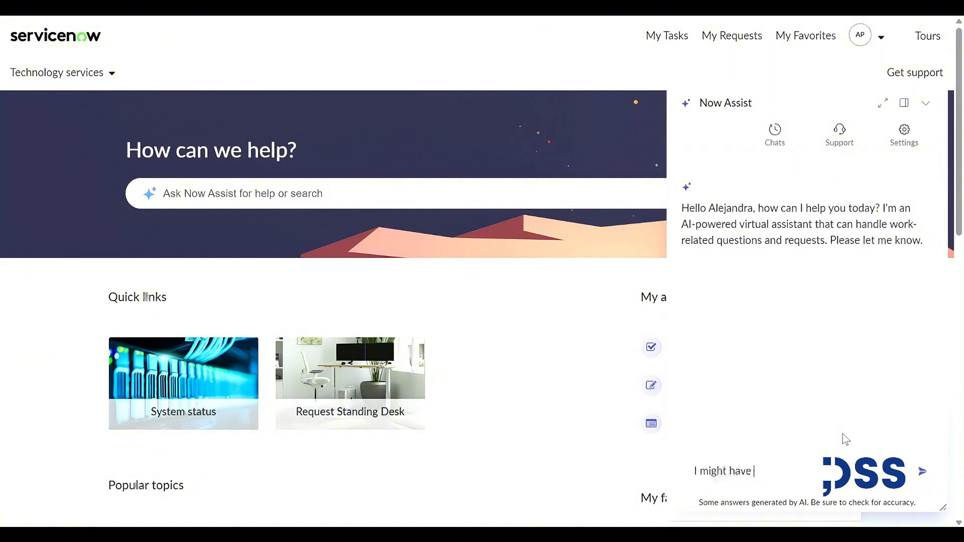
type("been a victimof p")
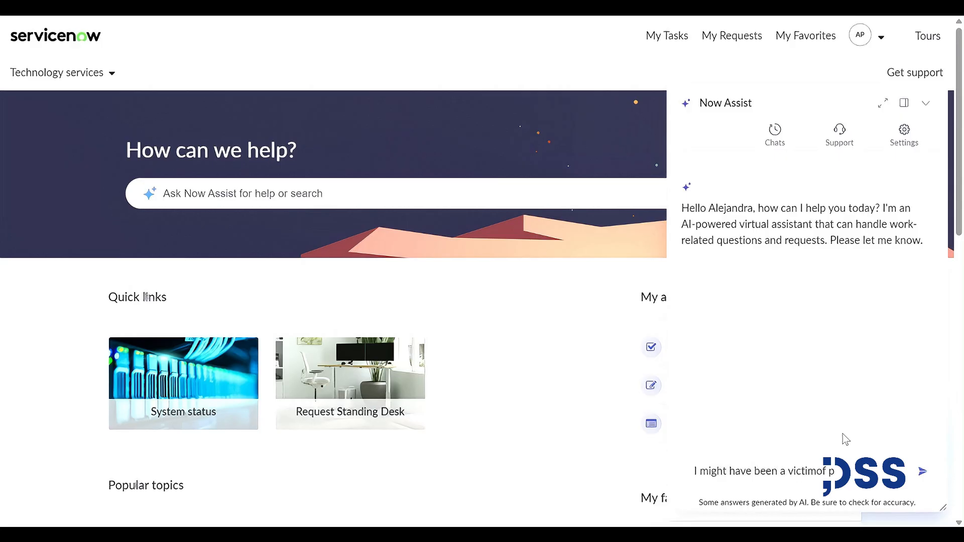
key("BackSpace")
key("BackSpace")
key("BackSpace")
key("BackSpace")
type("of phishing")
key("BackSpace")
key("BackSpace")
key("BackSpace")
type("ishi")
key("Return")
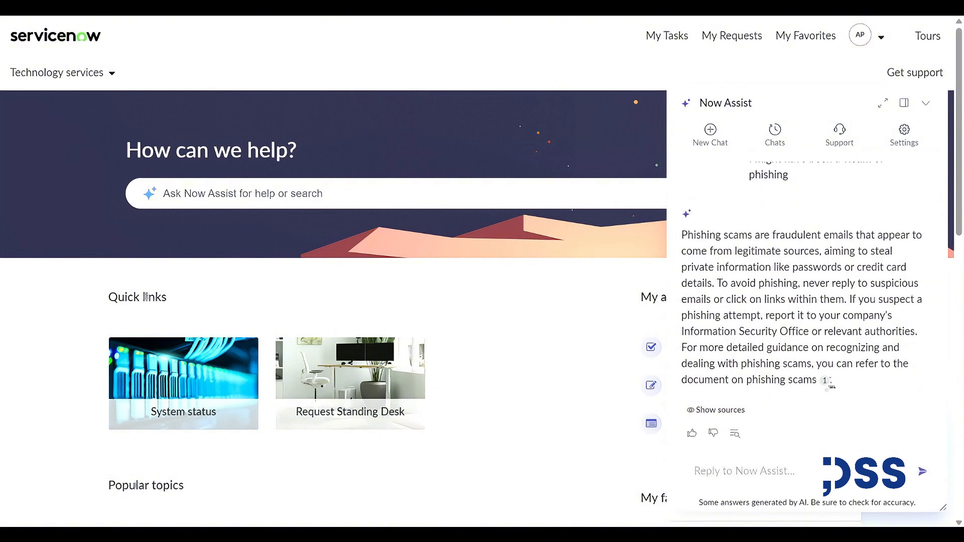
Open the knowledge article cited in the phishing answer and read through its content
left_click(825, 382)
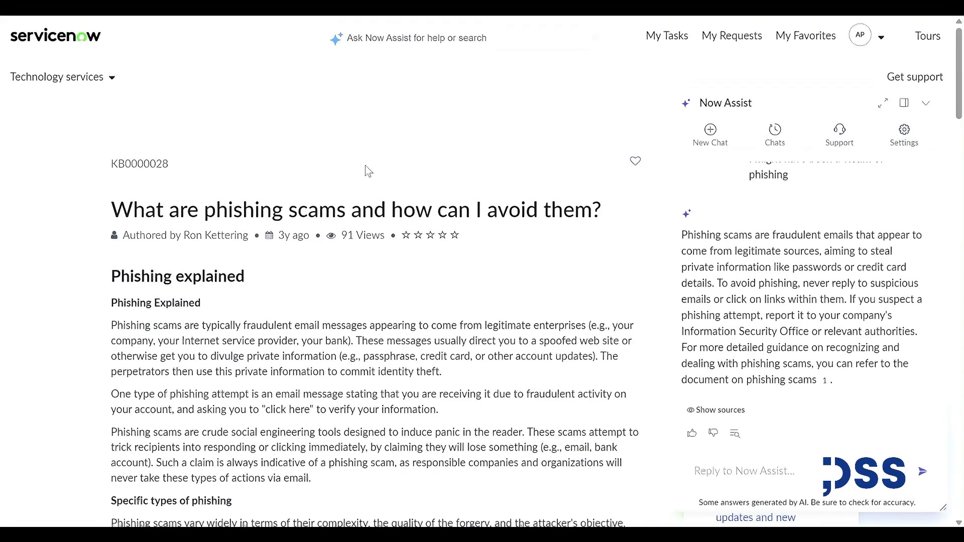
scroll(380, 217, "down", 1)
scroll(380, 217, "down", 10)
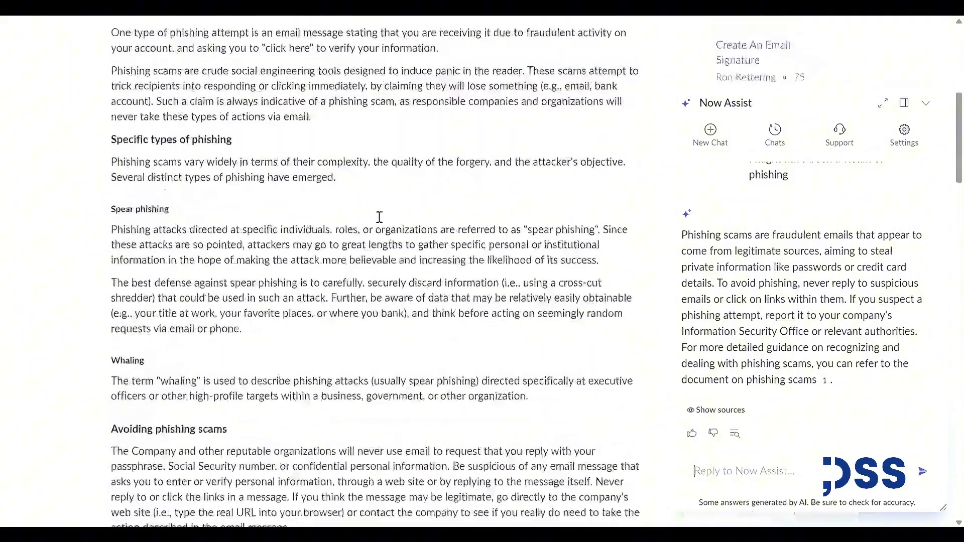
Read the rest of the phishing article down to its comments and request a live support agent from the Now Assist chat
scroll(380, 217, "down", 15)
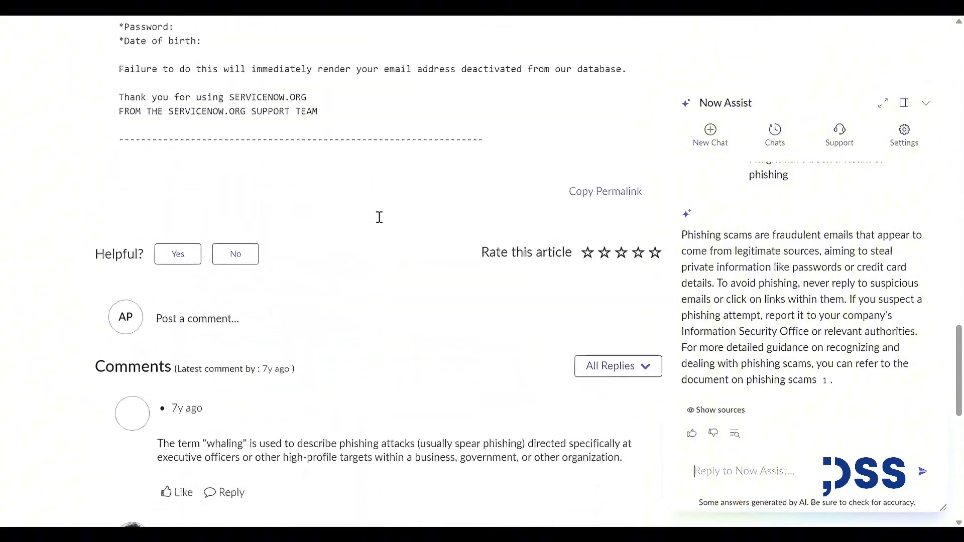
scroll(382, 223, "up", 15)
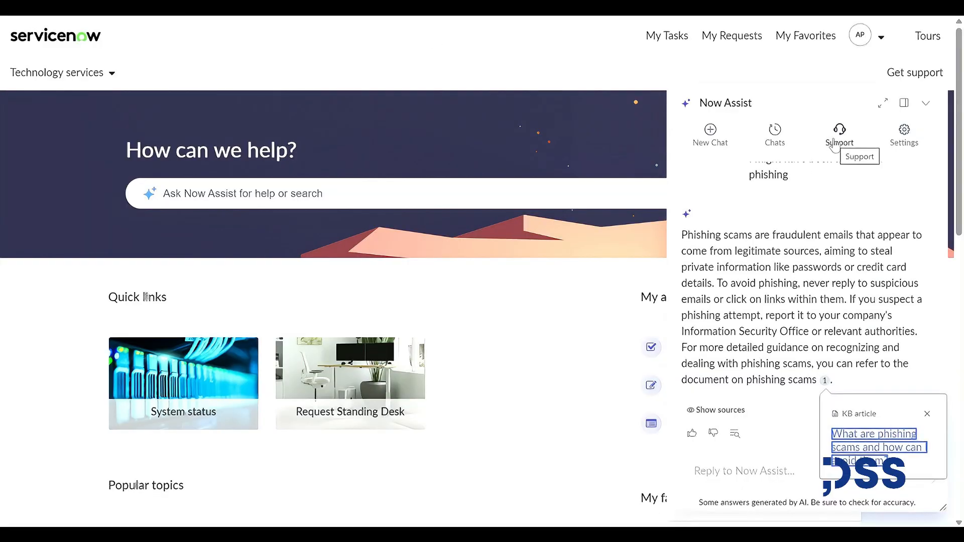
left_click(834, 144)
left_click(736, 216)
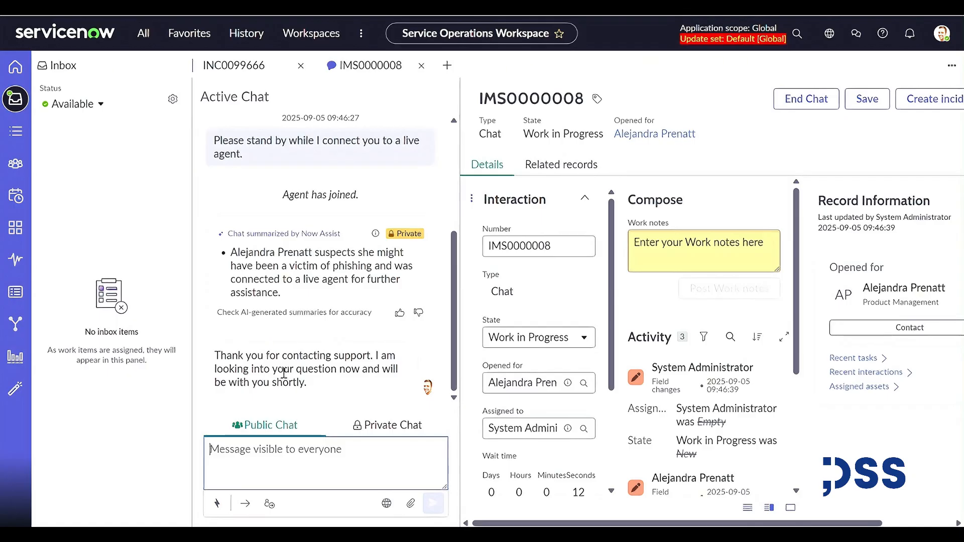
In Service Operations Workspace, bring up the quick actions in the phishing chat's public reply and open the /search-kb knowledge article search
type("/")
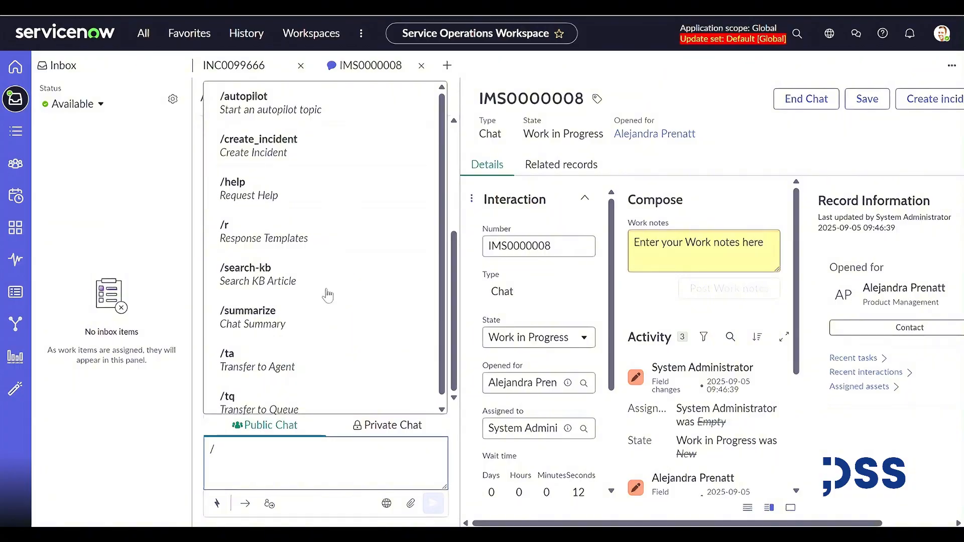
type("searc")
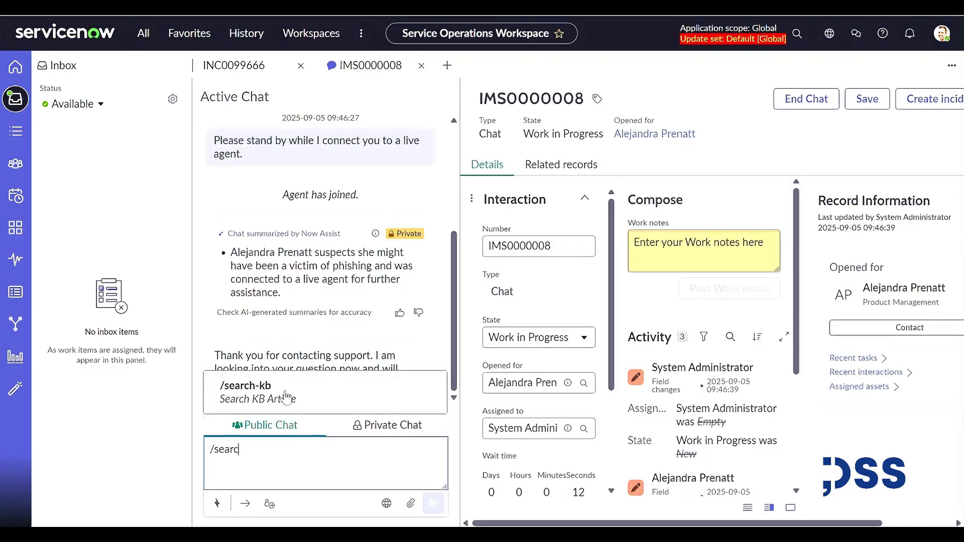
left_click(286, 396)
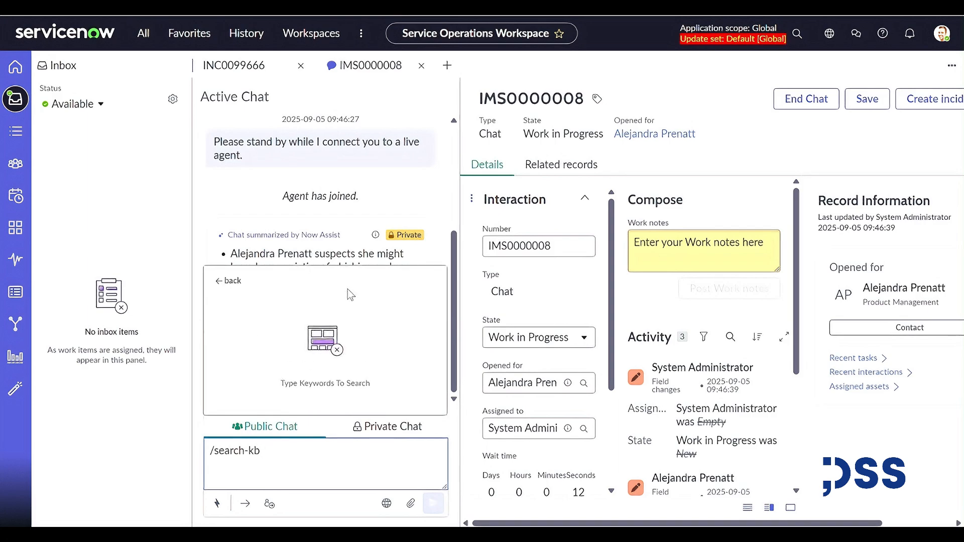
key("BackSpace")
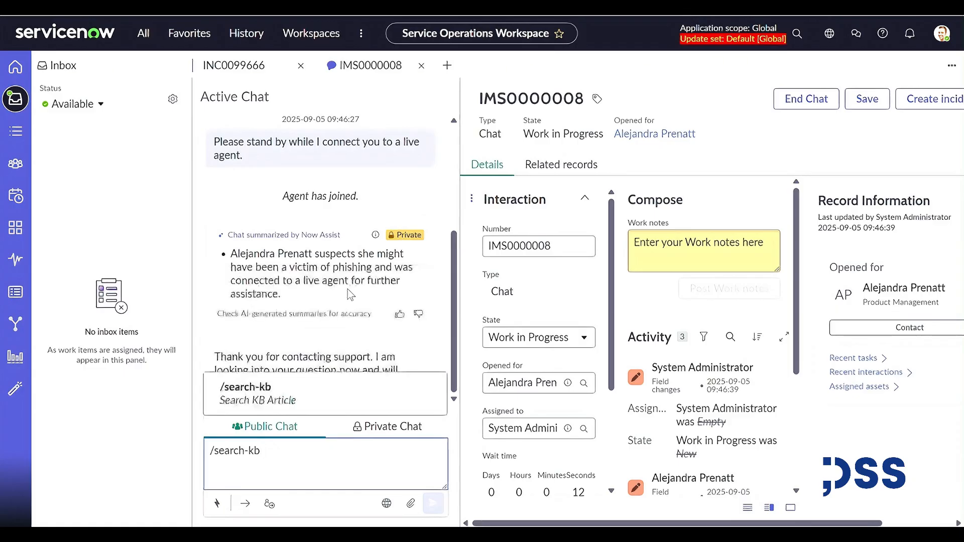